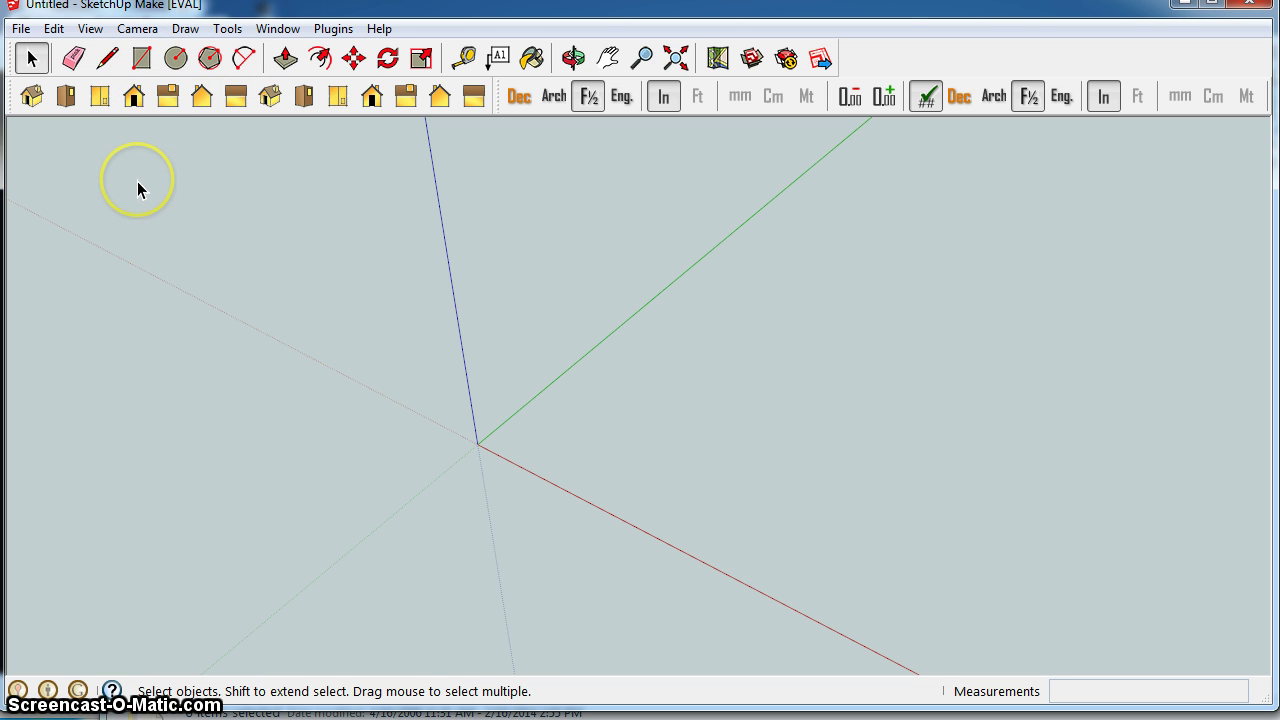
Draw a 58 37/64" by 60 31/64" rectangle at the origin and pull it into a tall box.
{"action": "left_click", "coordinate": [145, 62]}
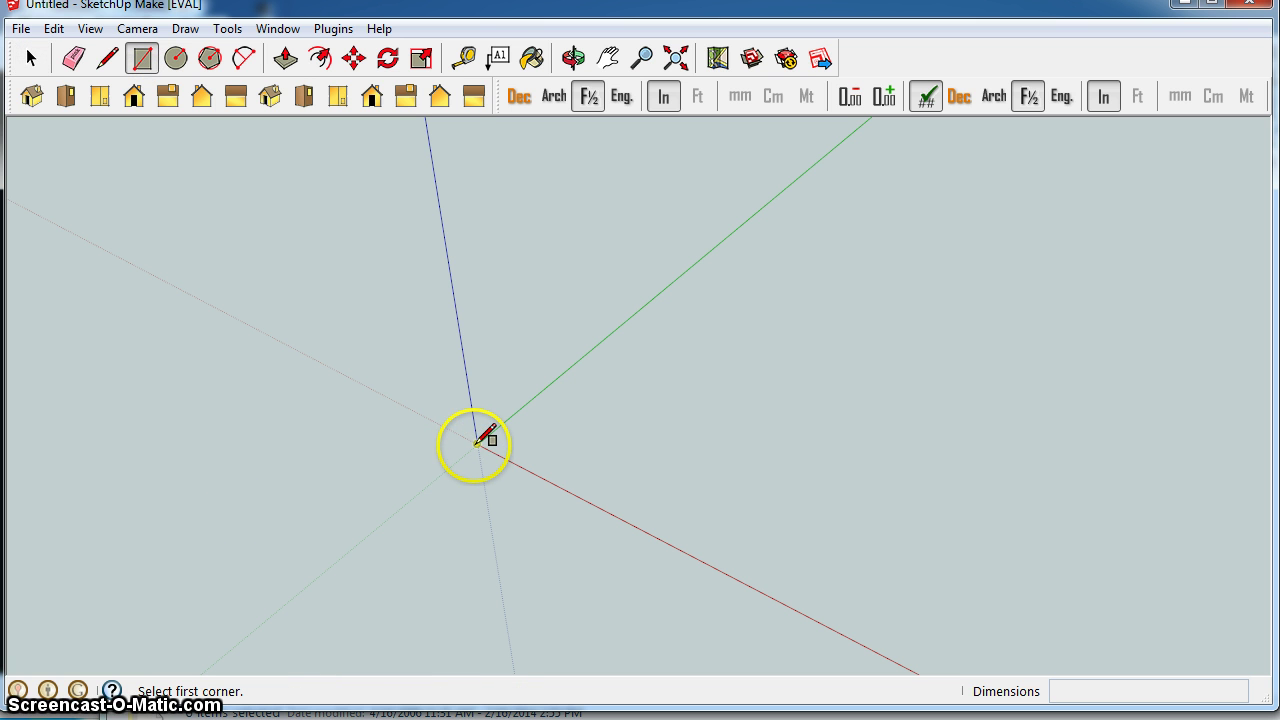
{"action": "left_click_drag", "start_coordinate": [477, 443], "coordinate": [884, 389]}
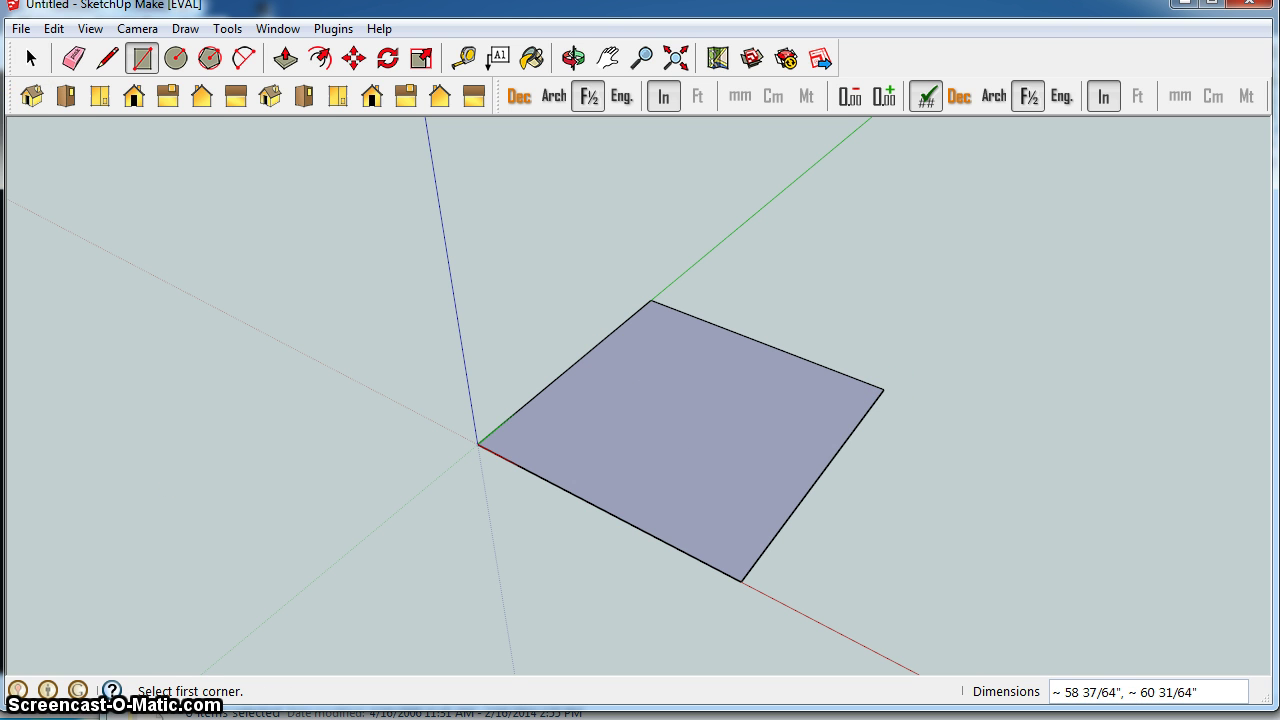
{"action": "left_click", "coordinate": [285, 60]}
{"action": "left_click", "coordinate": [677, 377]}
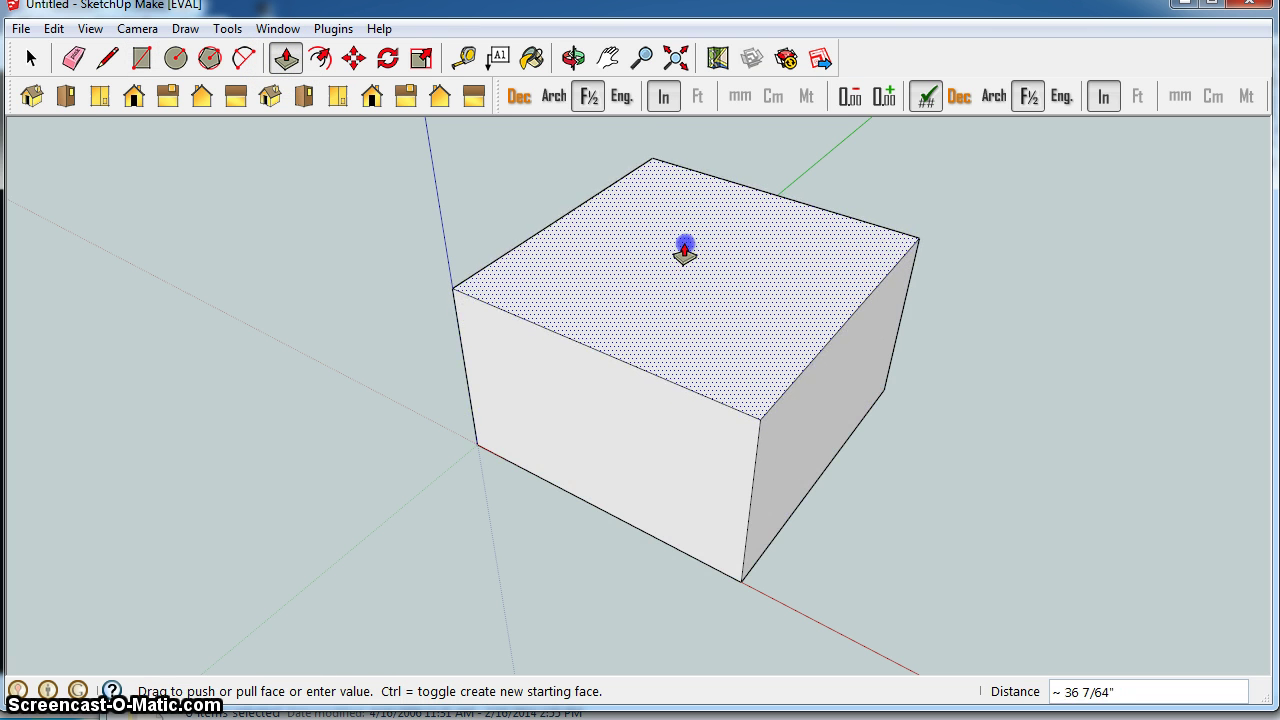
{"action": "left_click", "coordinate": [684, 250]}
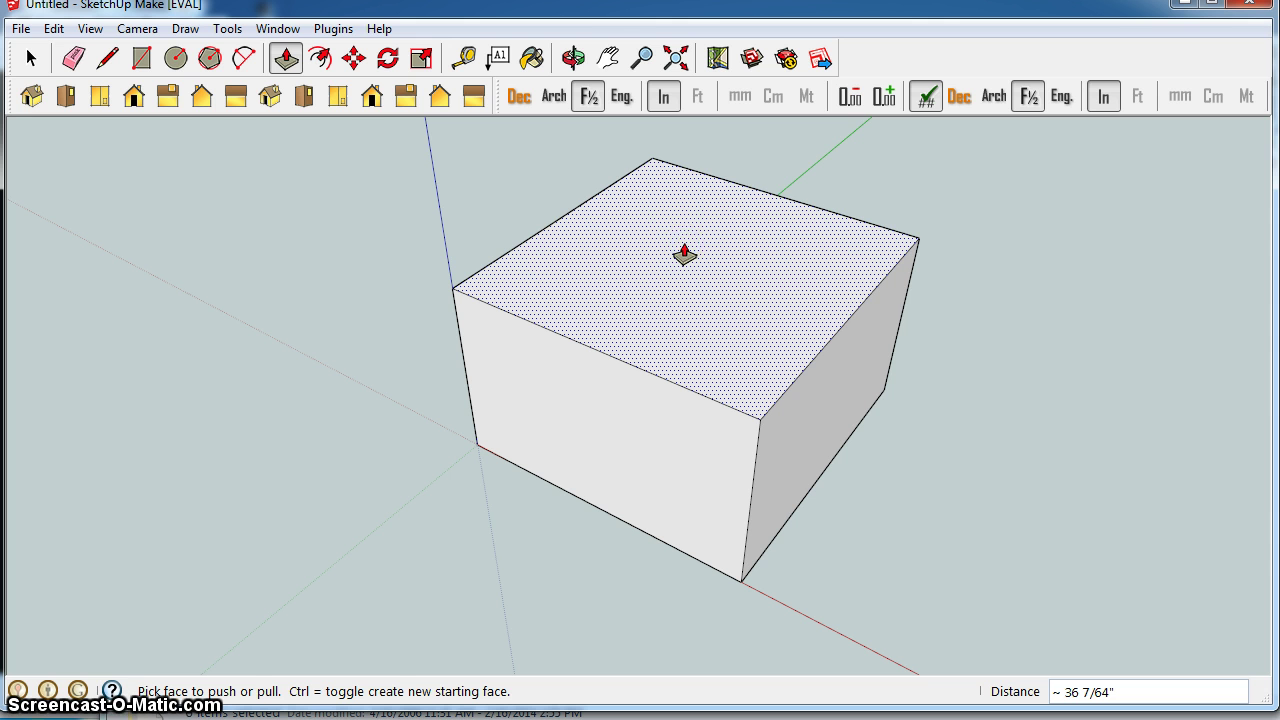
{"action": "left_click", "coordinate": [684, 250]}
{"action": "left_click", "coordinate": [686, 200]}
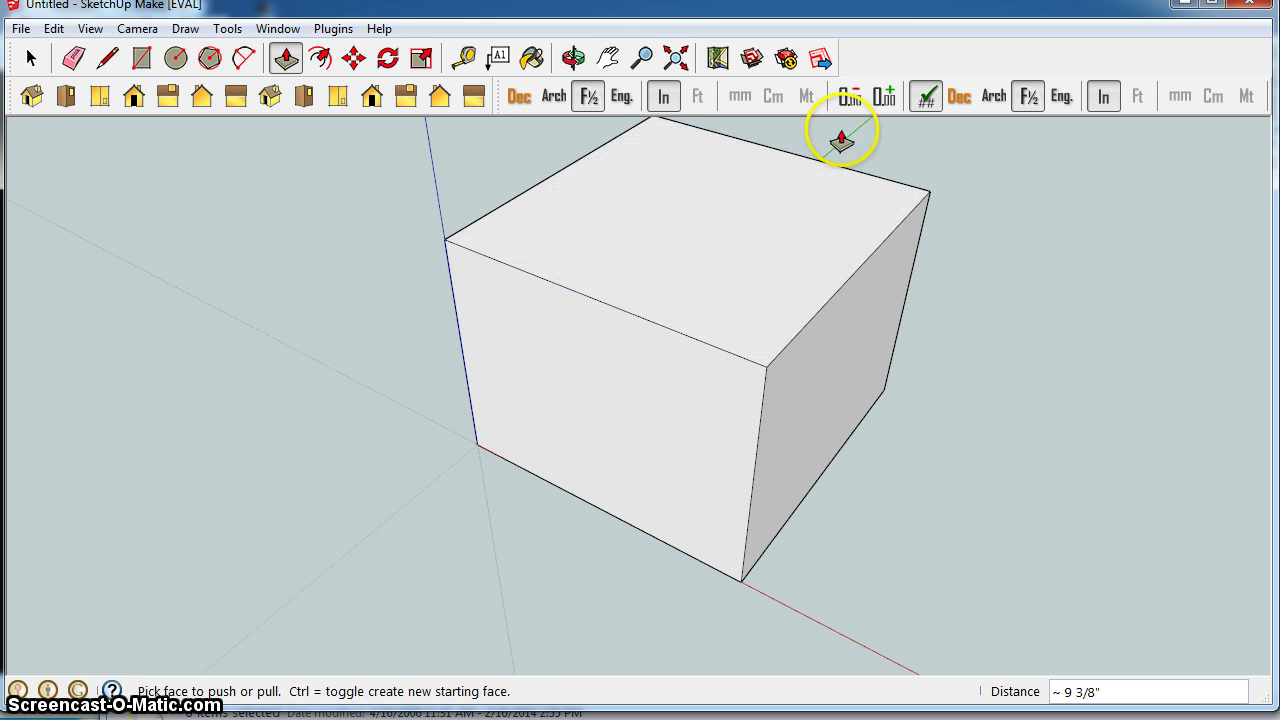
Split the box top with a line near the back and push the front down about 18 45/64".
{"action": "left_click", "coordinate": [65, 95]}
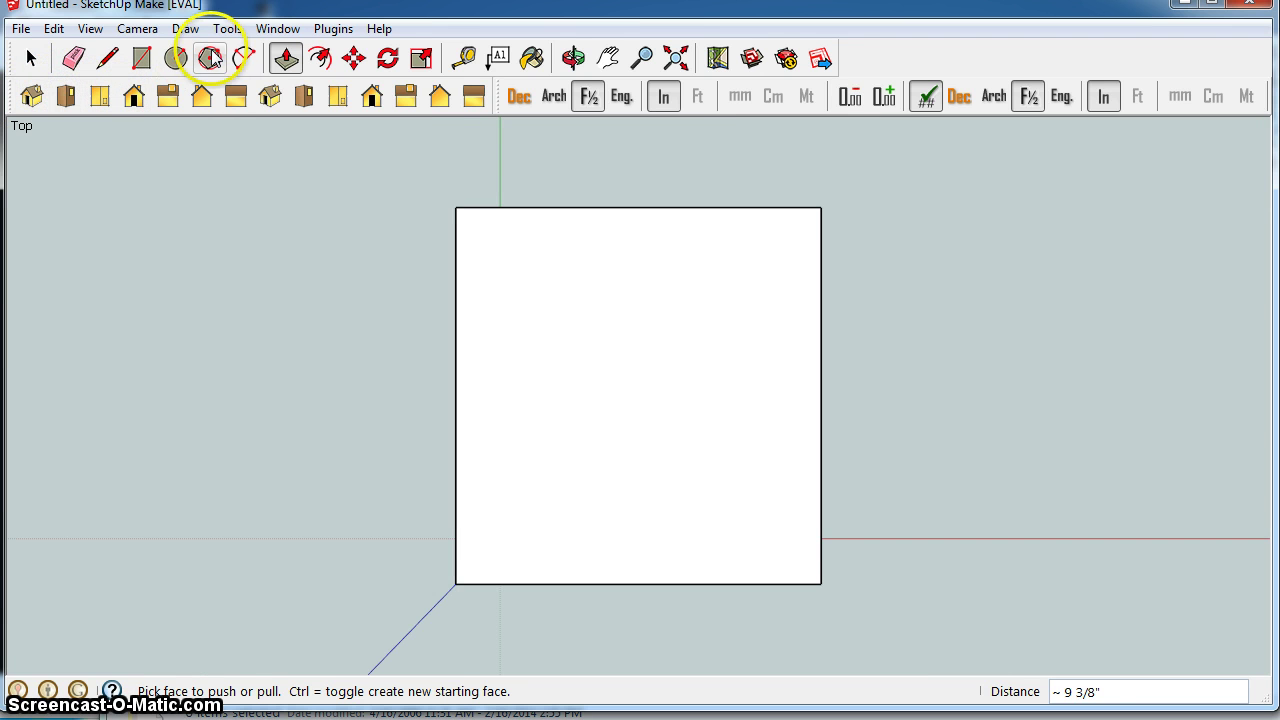
{"action": "left_click", "coordinate": [108, 58]}
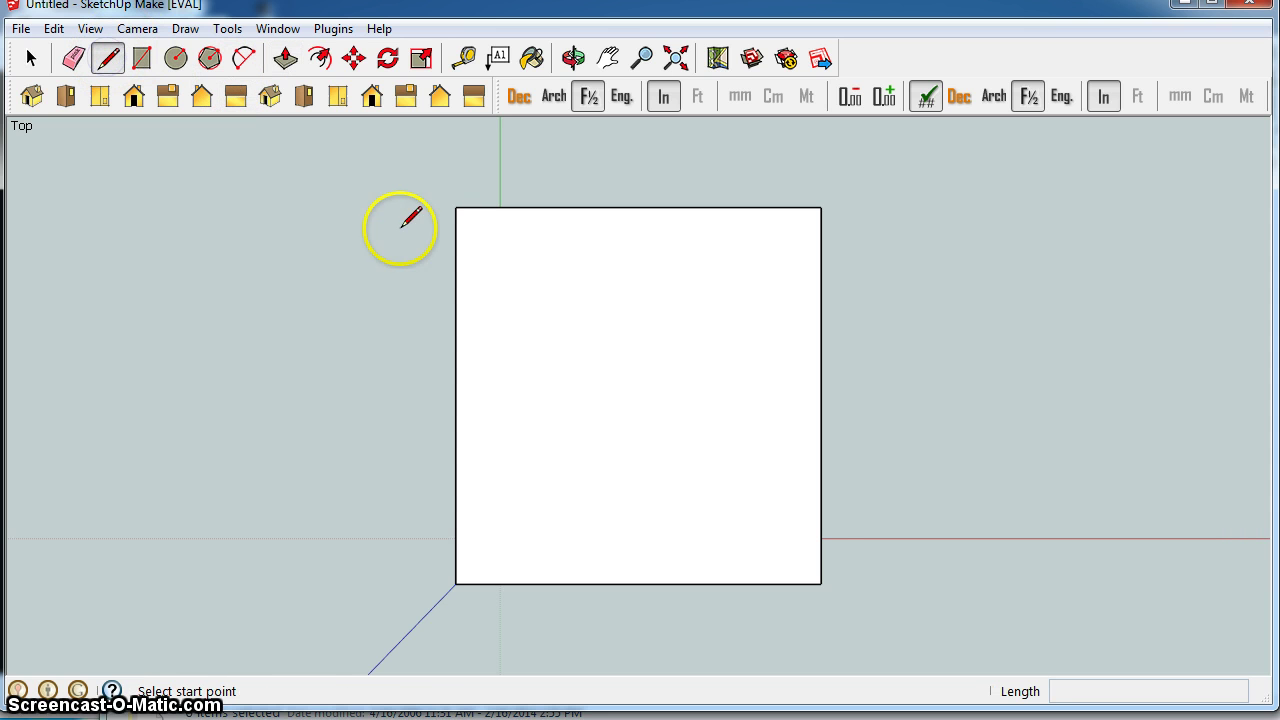
{"action": "left_click", "coordinate": [455, 284]}
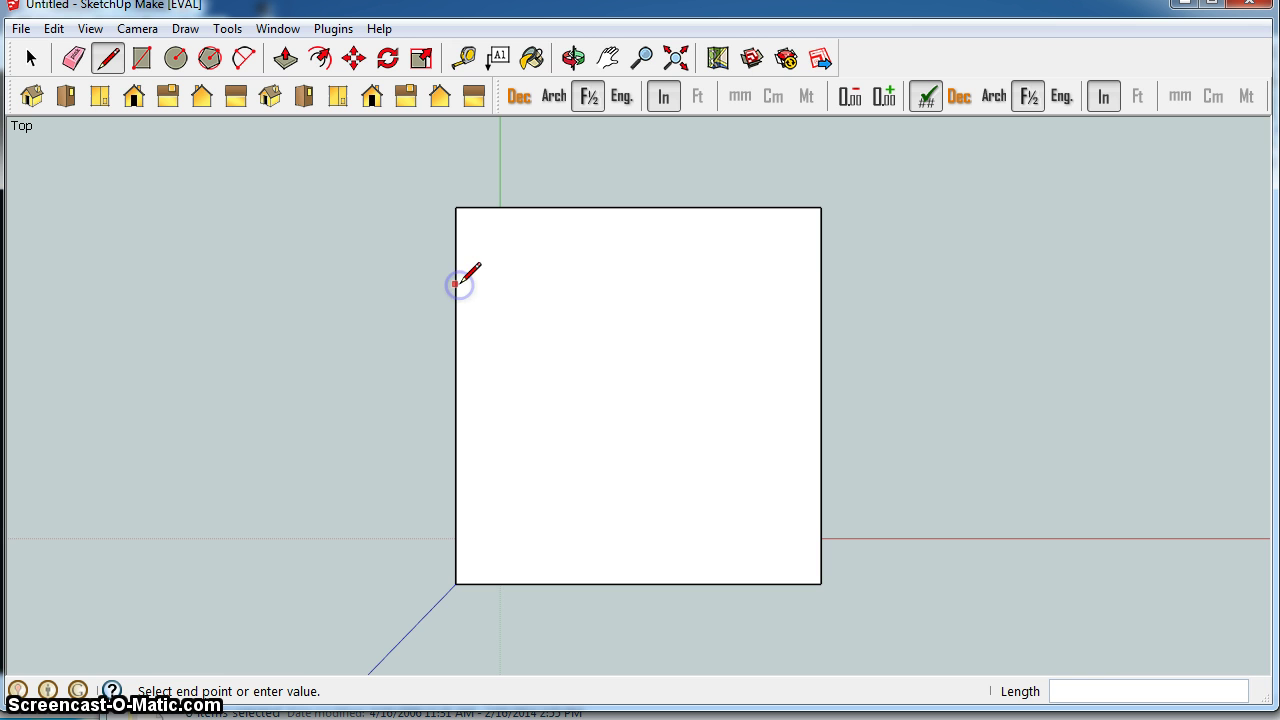
{"action": "left_click", "coordinate": [821, 284]}
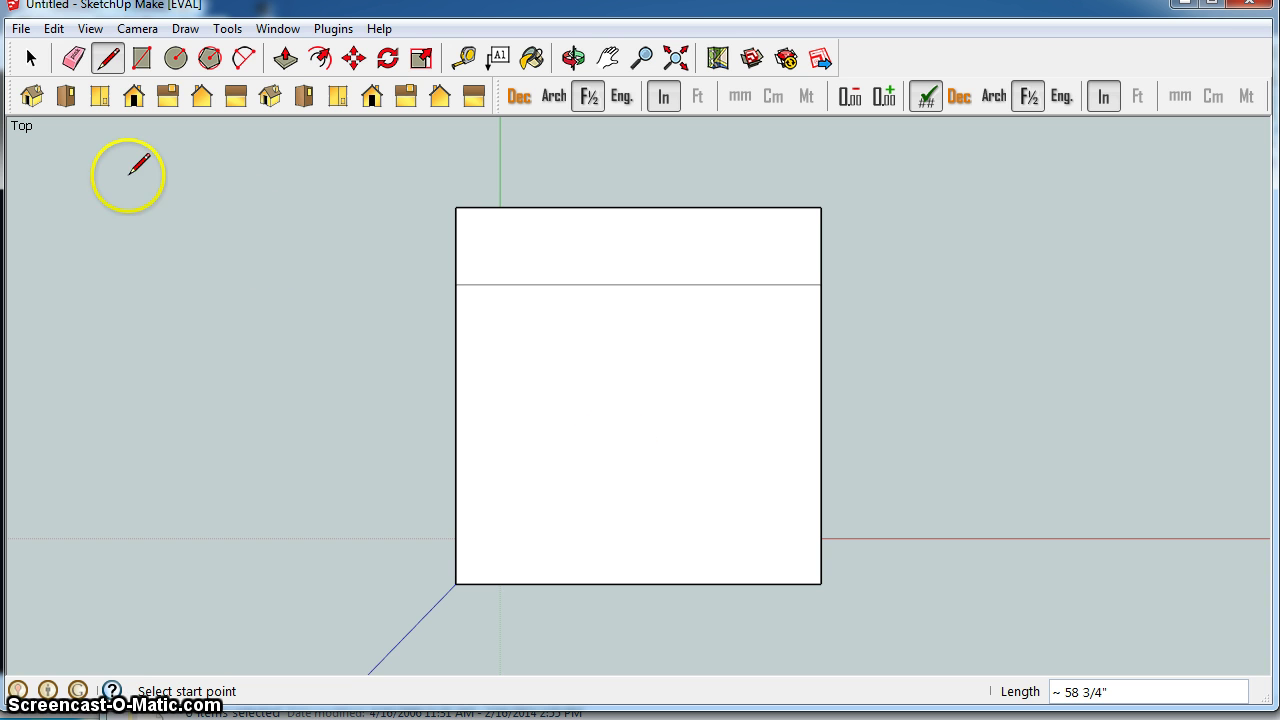
{"action": "left_click", "coordinate": [286, 58]}
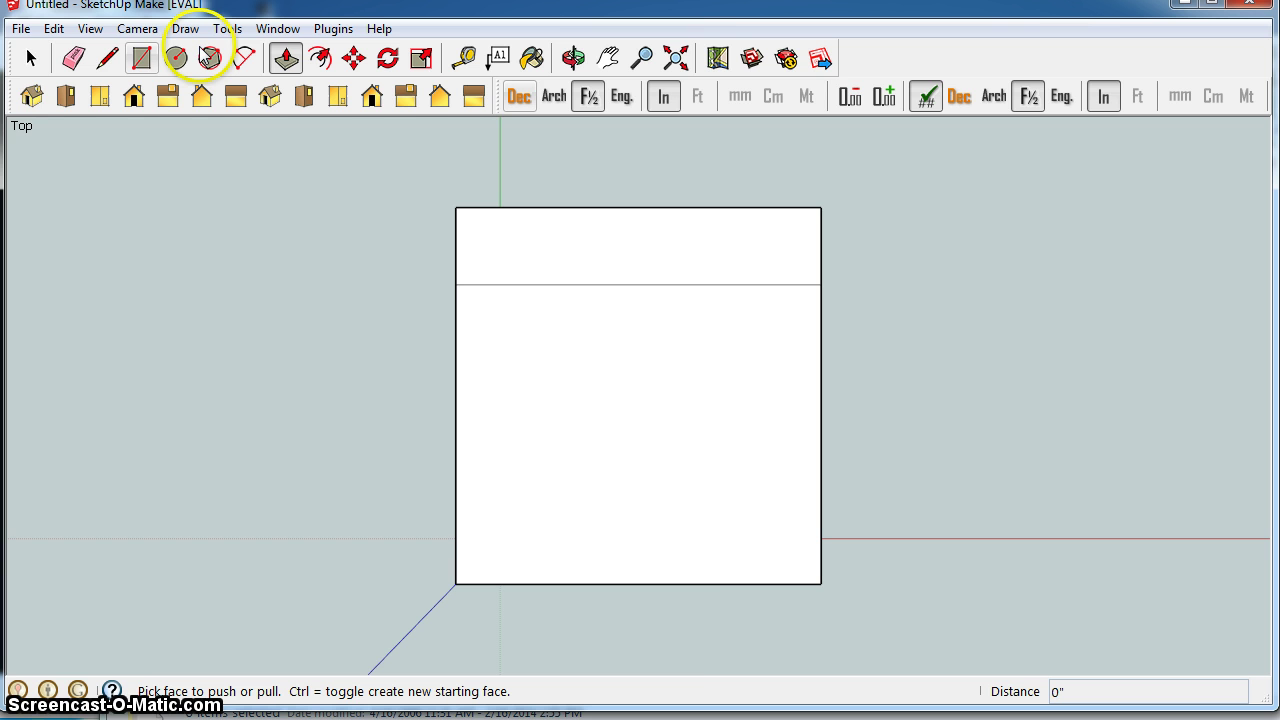
{"action": "left_click", "coordinate": [33, 96]}
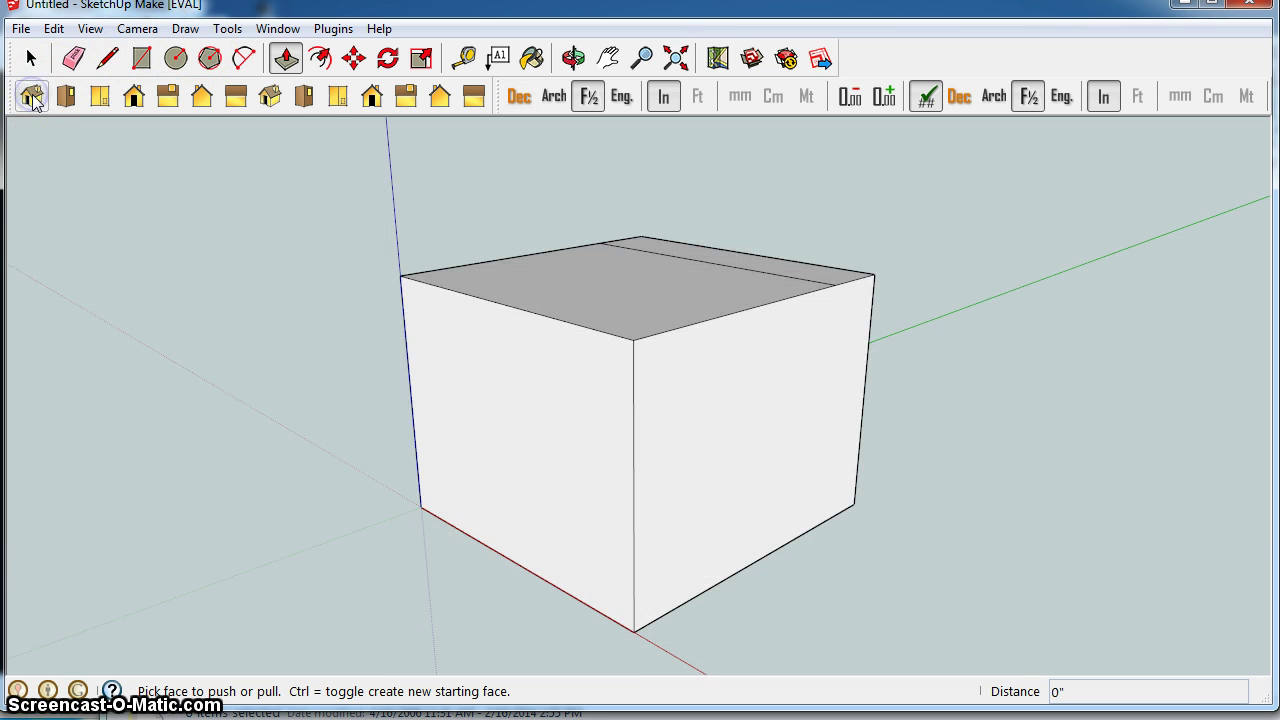
{"action": "left_click_drag", "start_coordinate": [540, 290], "coordinate": [530, 393]}
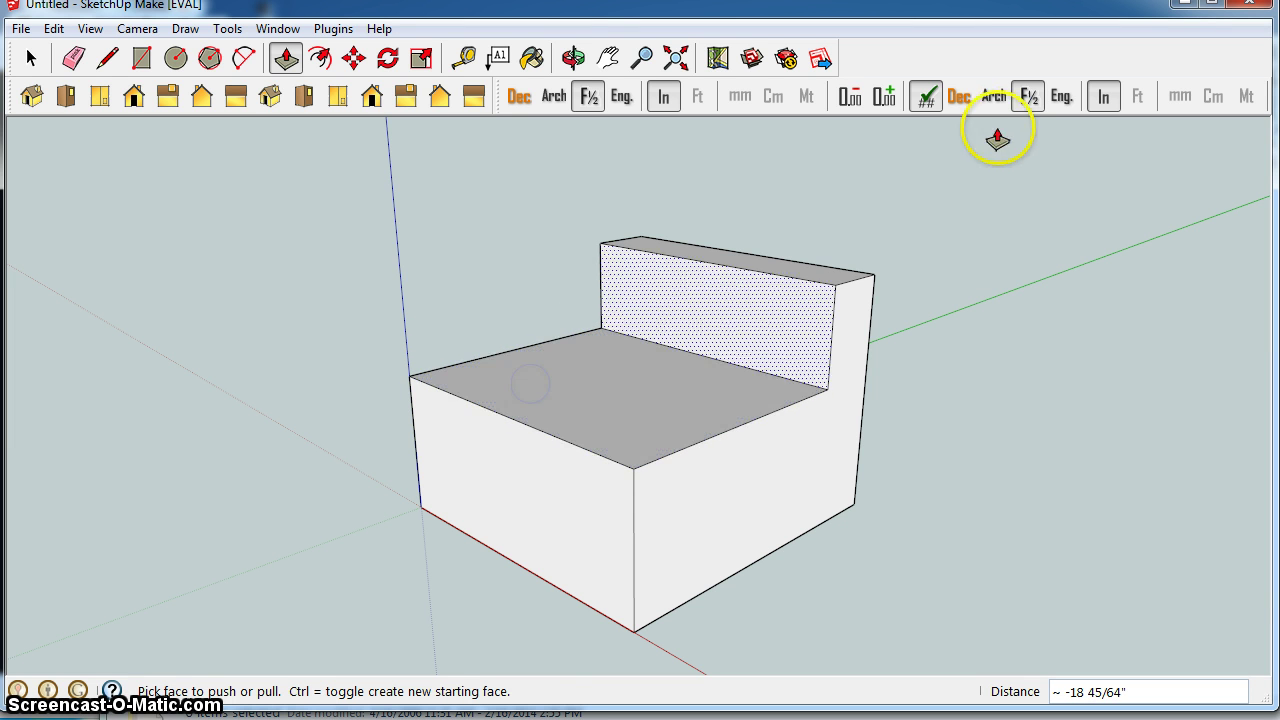
Split the seat into three strips with two lines and recess the middle strip about 9 27/32".
{"action": "left_click", "coordinate": [65, 95]}
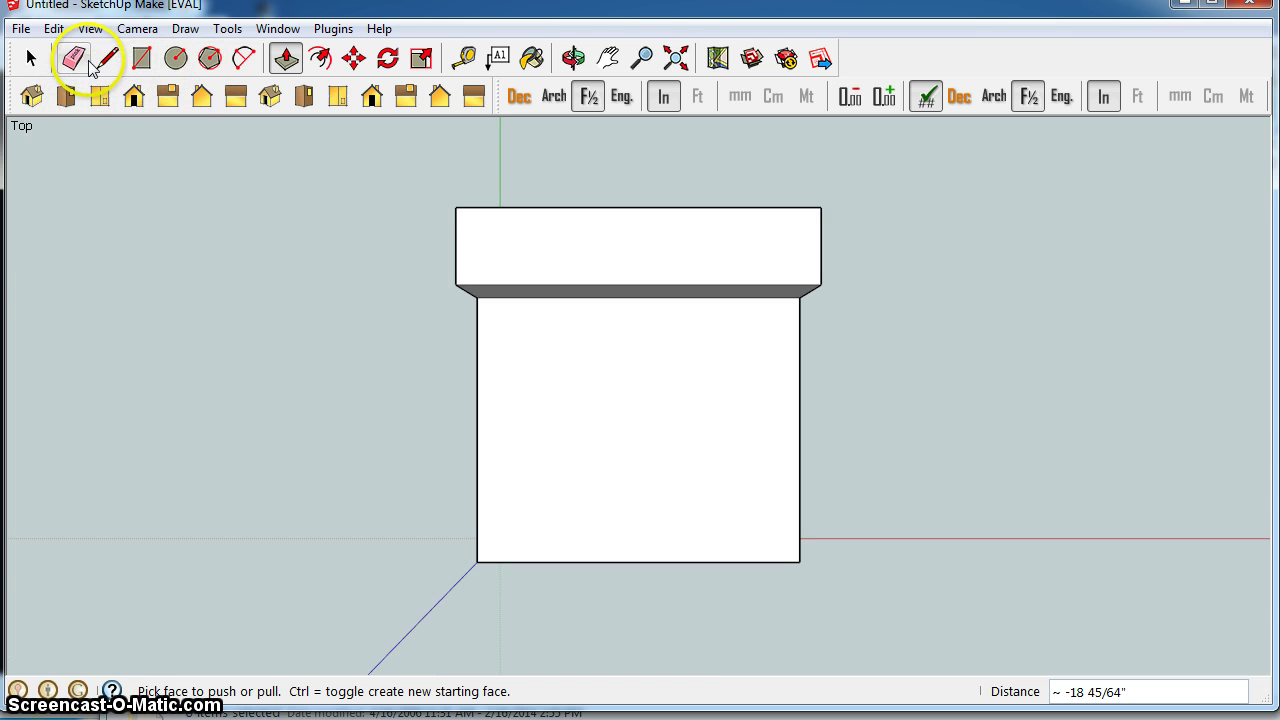
{"action": "left_click", "coordinate": [107, 58]}
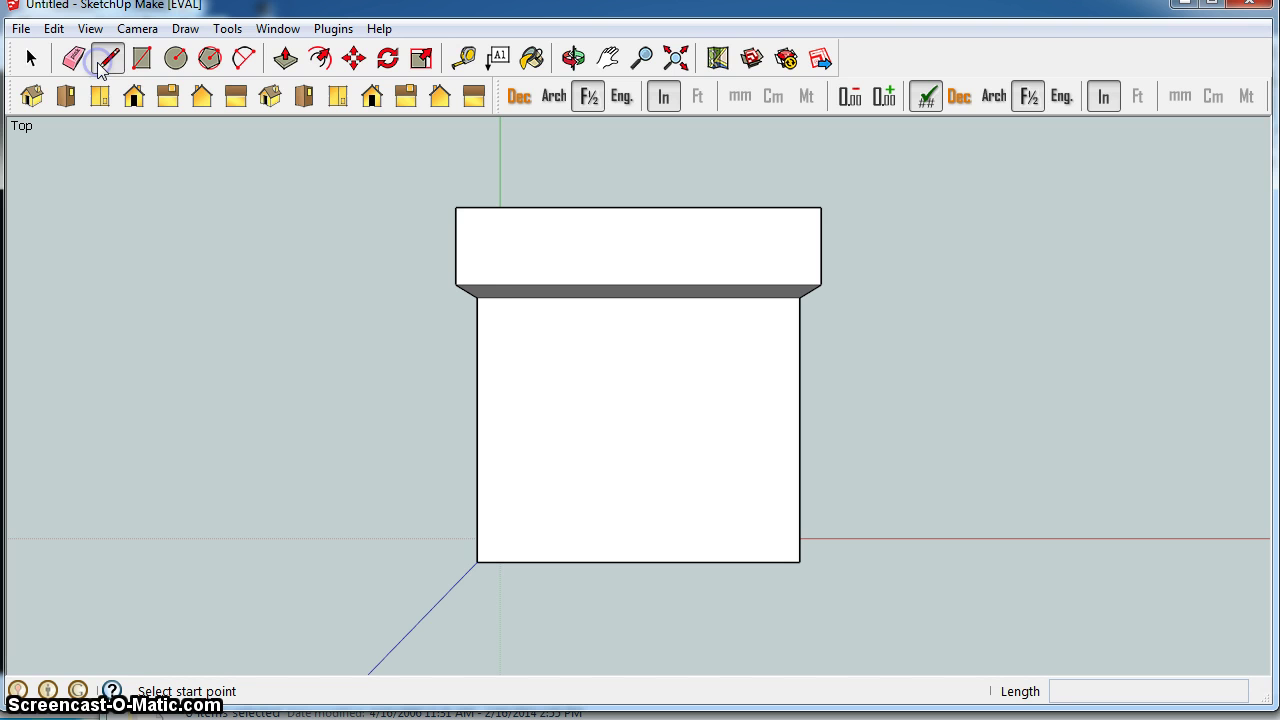
{"action": "left_click", "coordinate": [540, 296]}
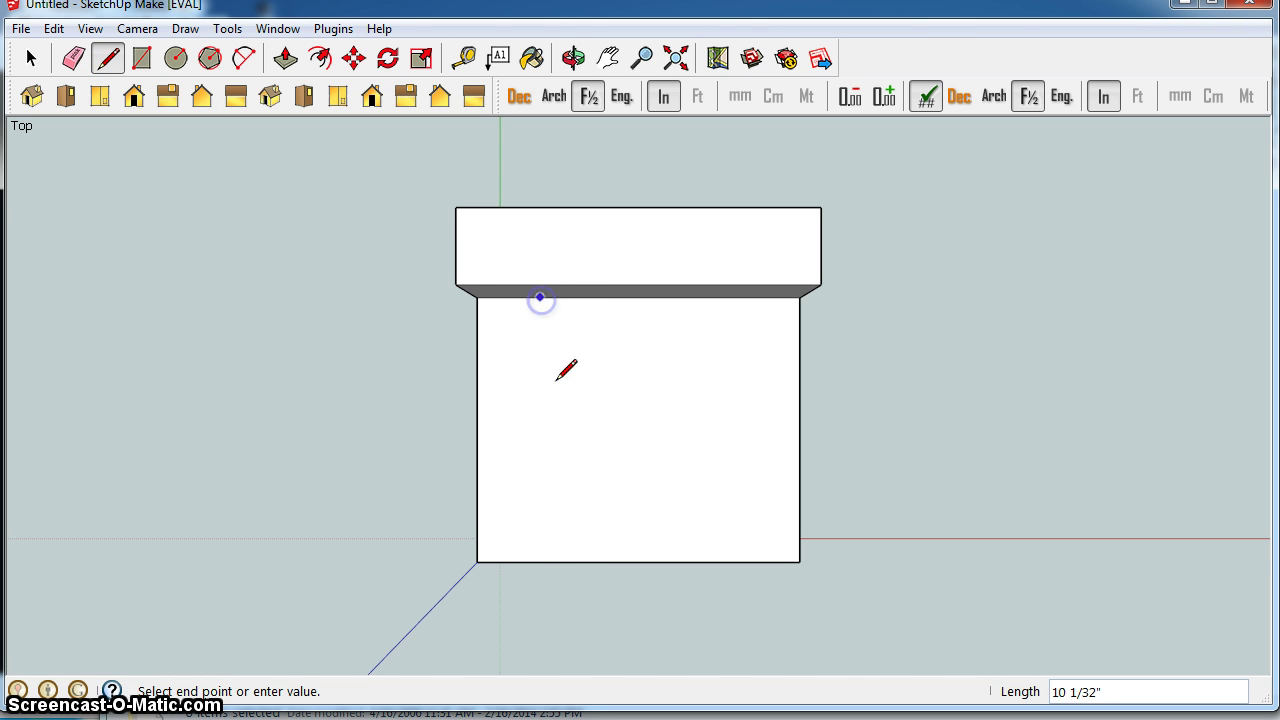
{"action": "left_click", "coordinate": [540, 562]}
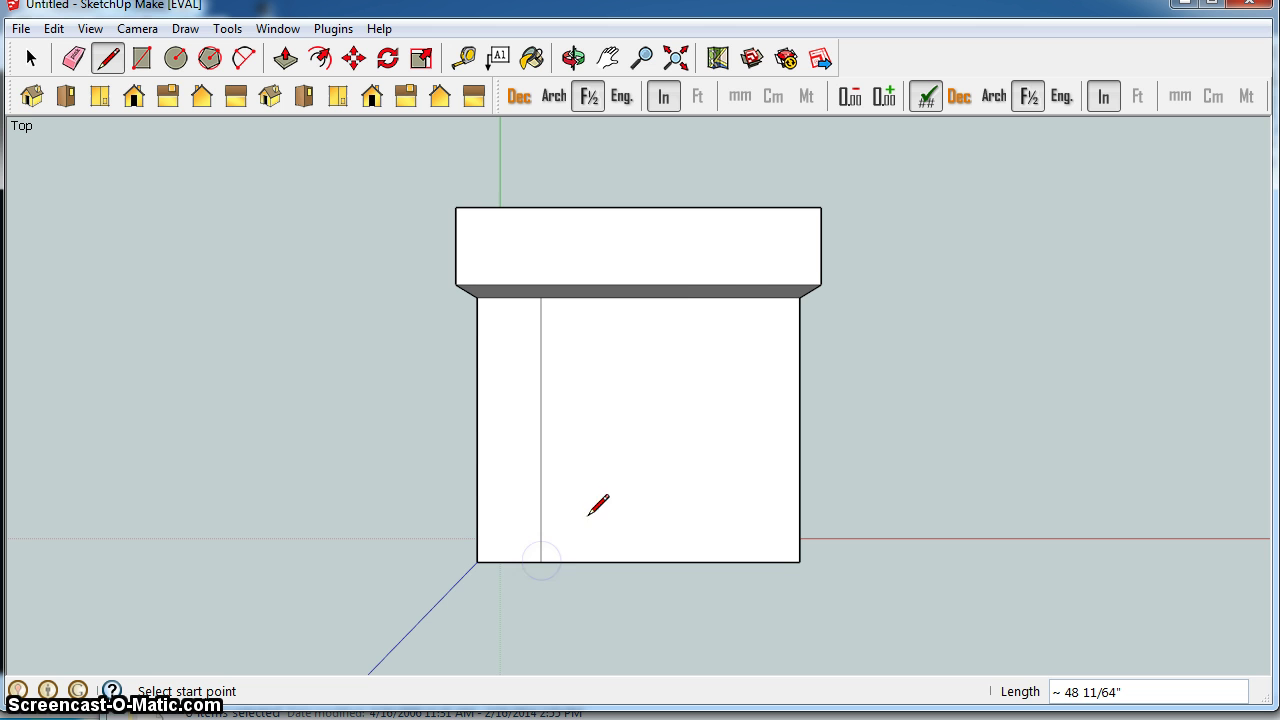
{"action": "left_click", "coordinate": [738, 296]}
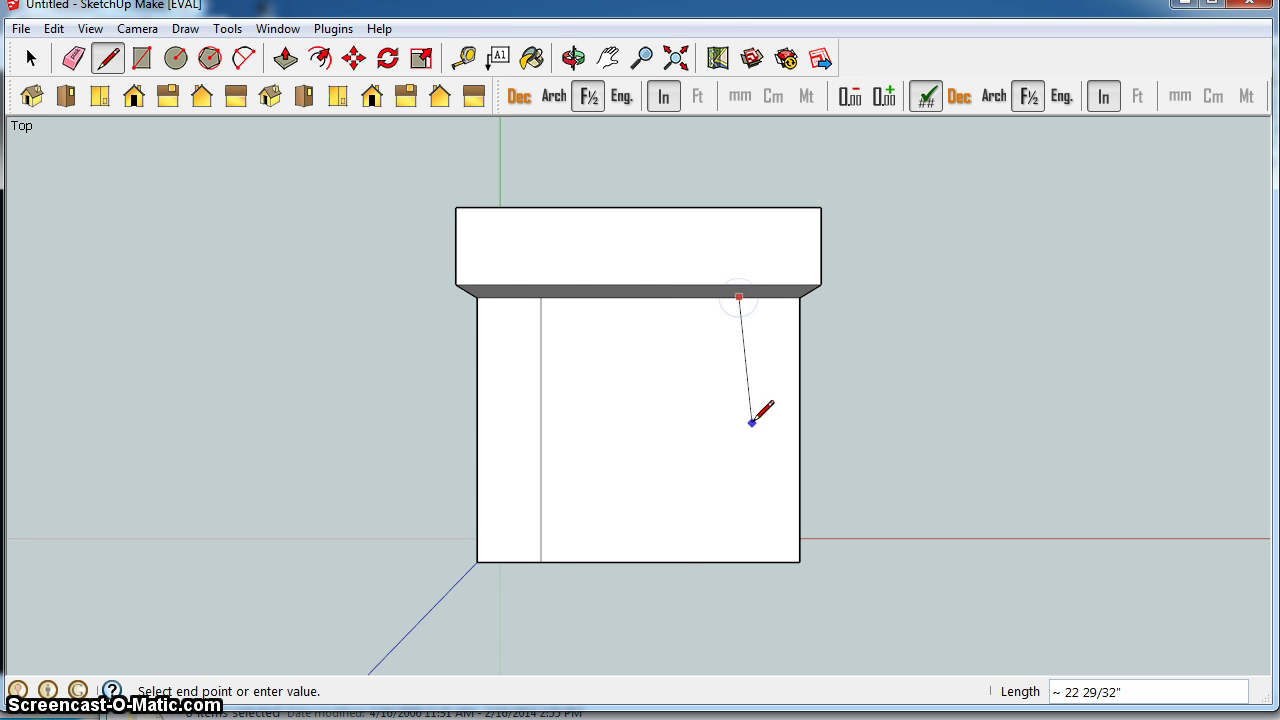
{"action": "left_click", "coordinate": [738, 561]}
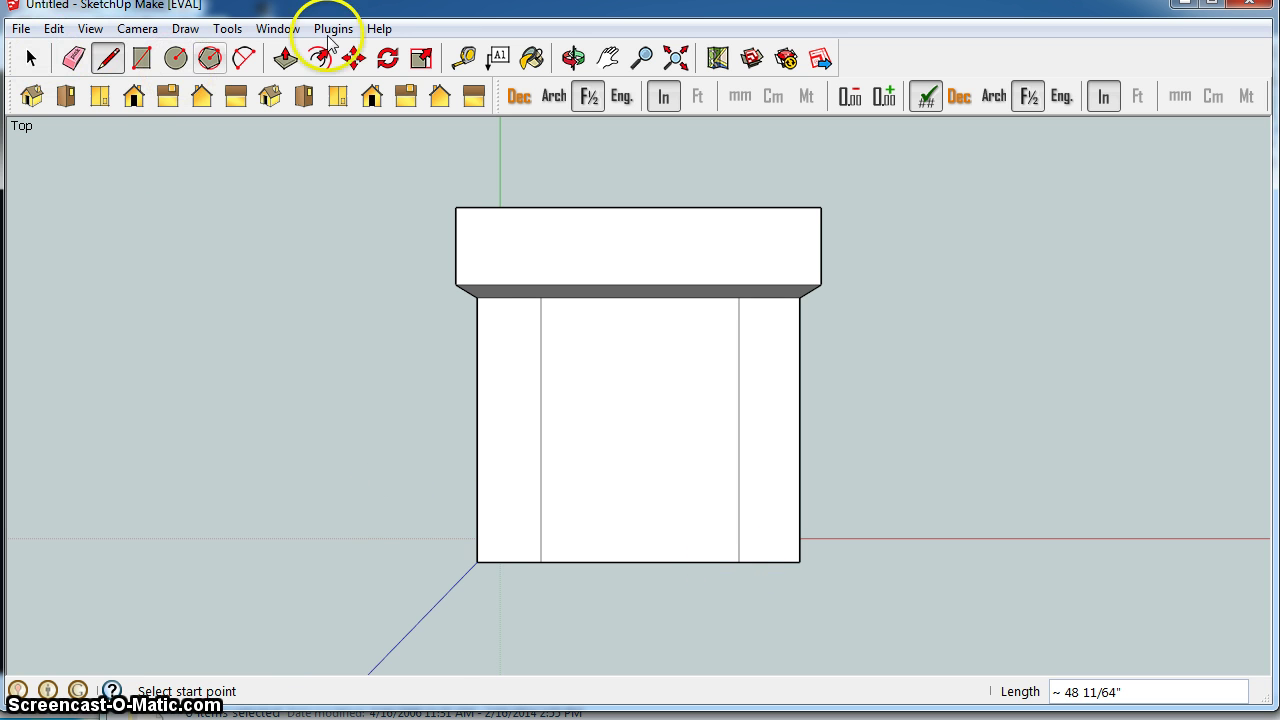
{"action": "left_click", "coordinate": [285, 60]}
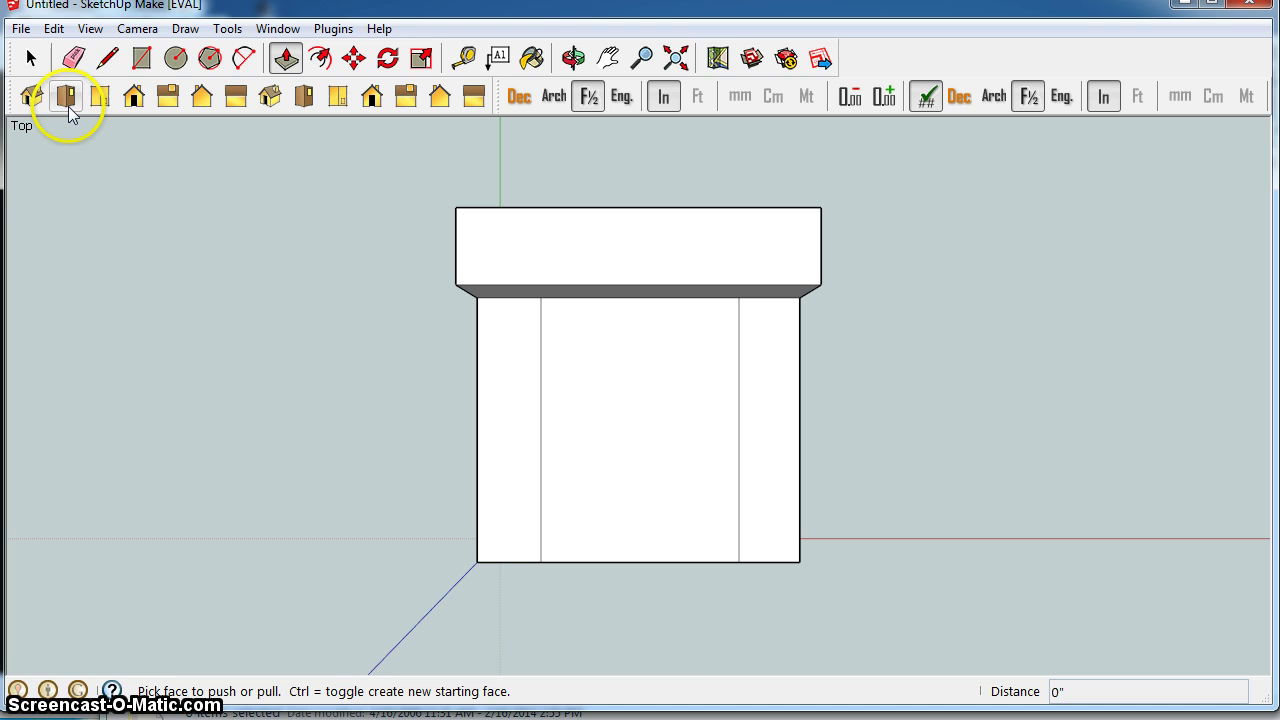
{"action": "left_click", "coordinate": [28, 96]}
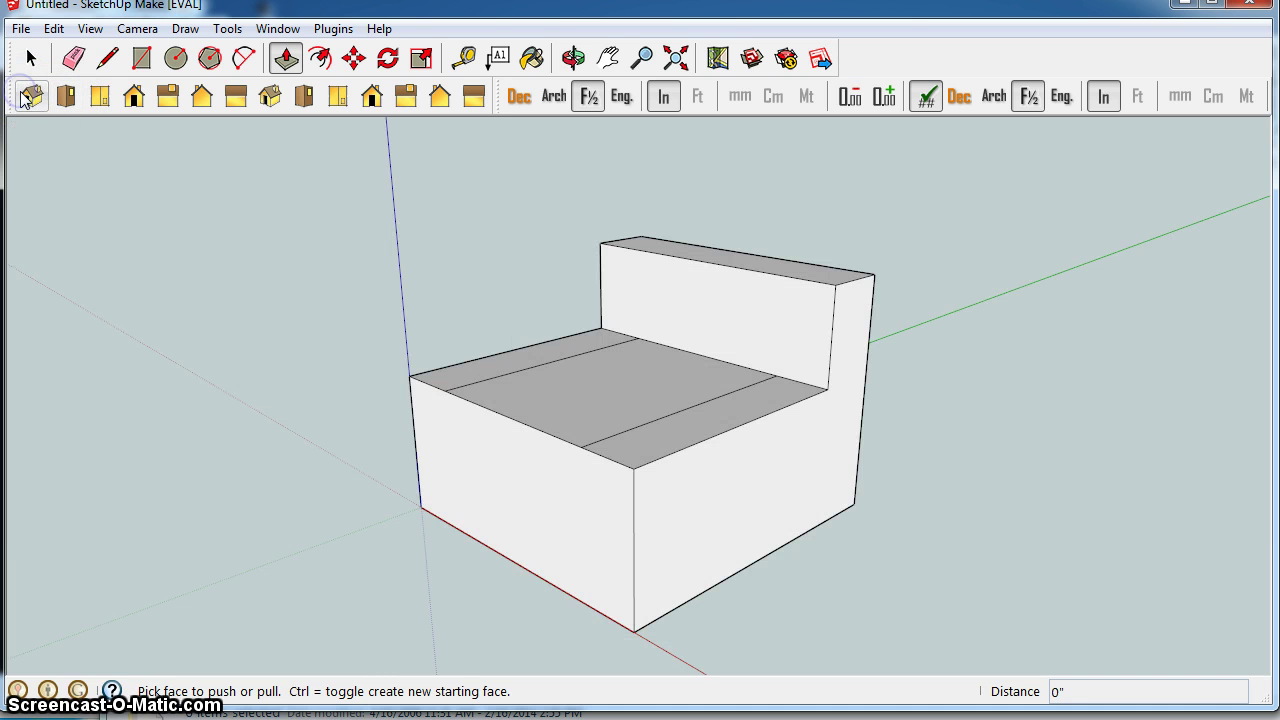
{"action": "left_click_drag", "start_coordinate": [612, 368], "coordinate": [608, 421]}
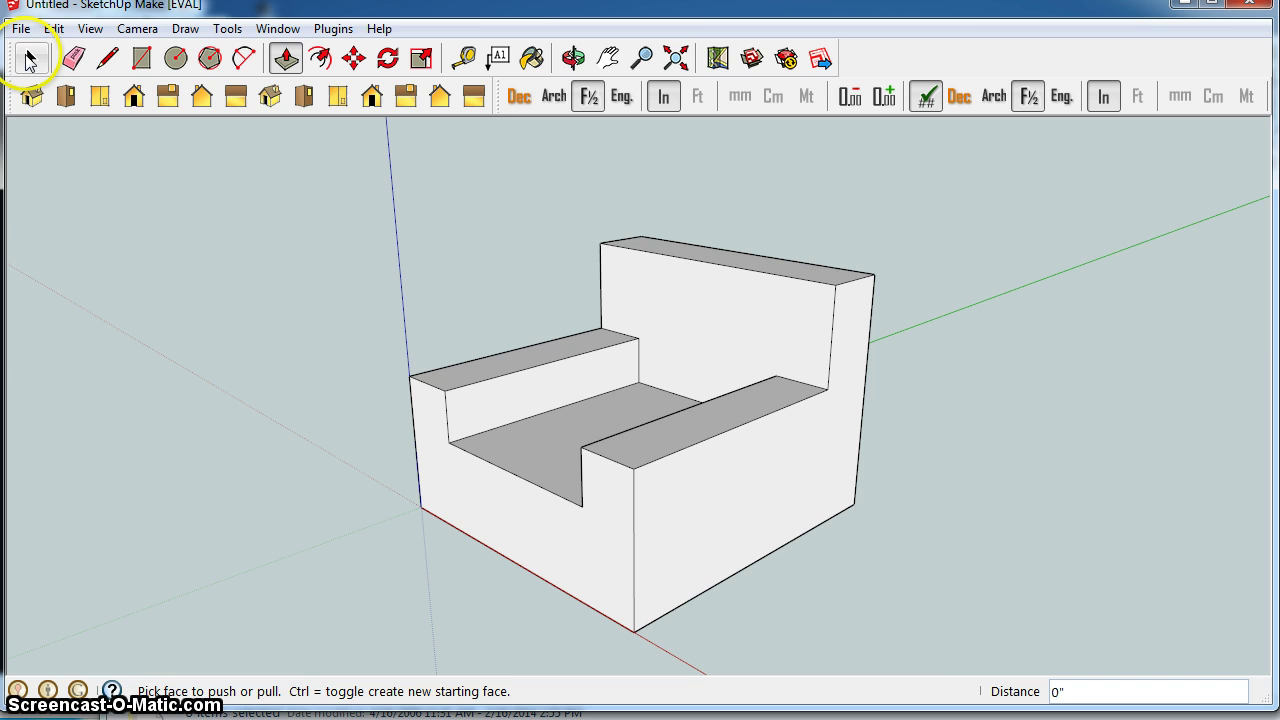
Select the entire chair model with Ctrl+A.
{"action": "left_click", "coordinate": [31, 60]}
{"action": "left_click", "coordinate": [703, 291]}
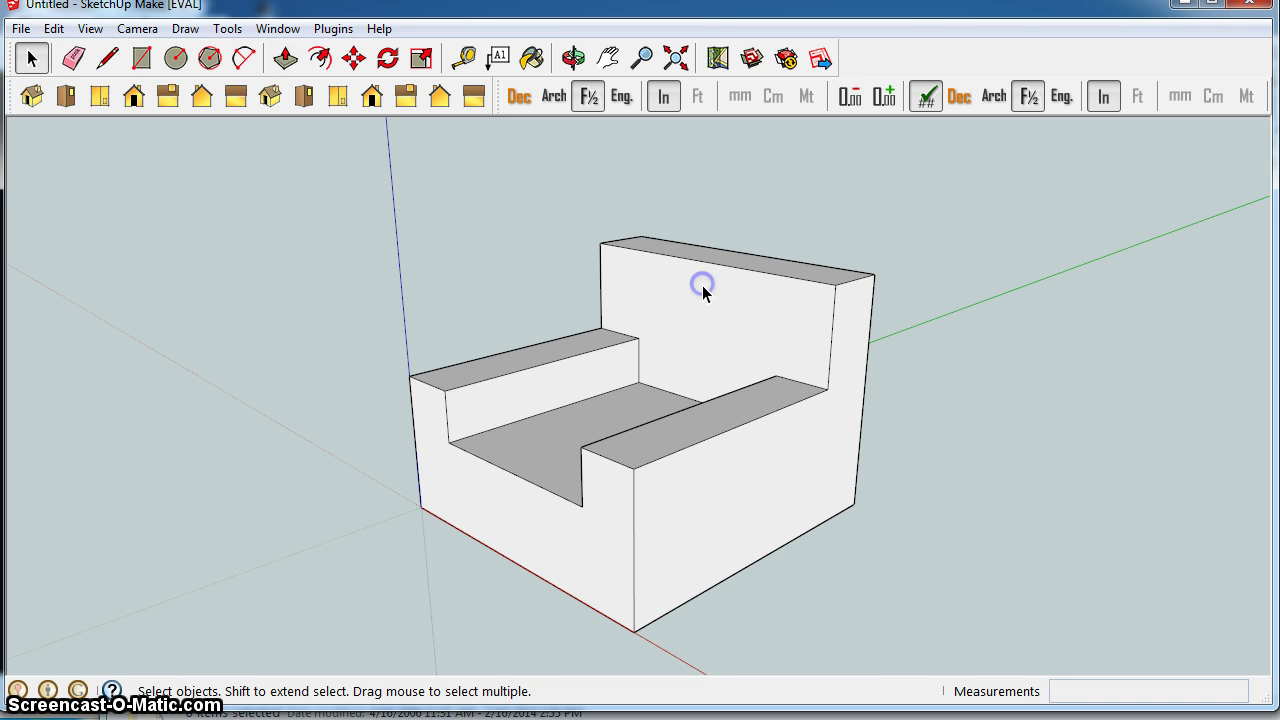
{"action": "key", "text": "ctrl+a"}
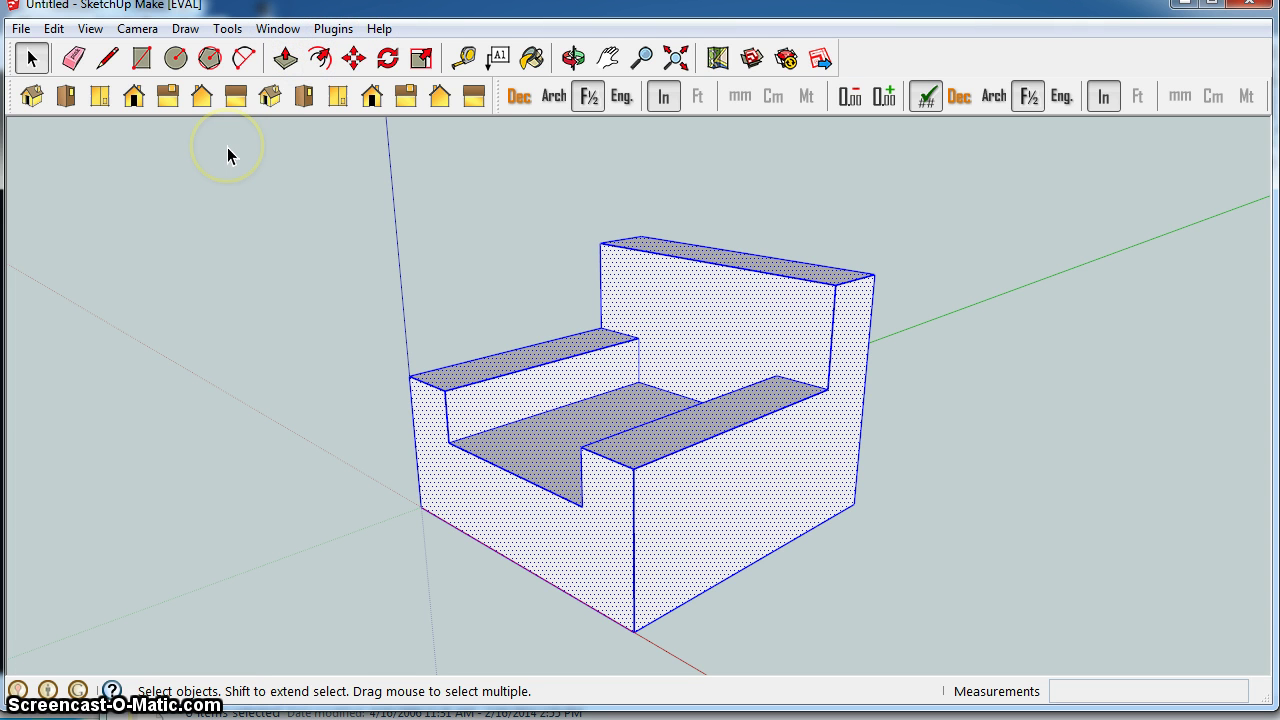
Run MeshOut v0.4.33's Export IMVU File Set (Include Untextured Faces), which raises a save-first warning.
{"action": "left_click", "coordinate": [333, 29]}
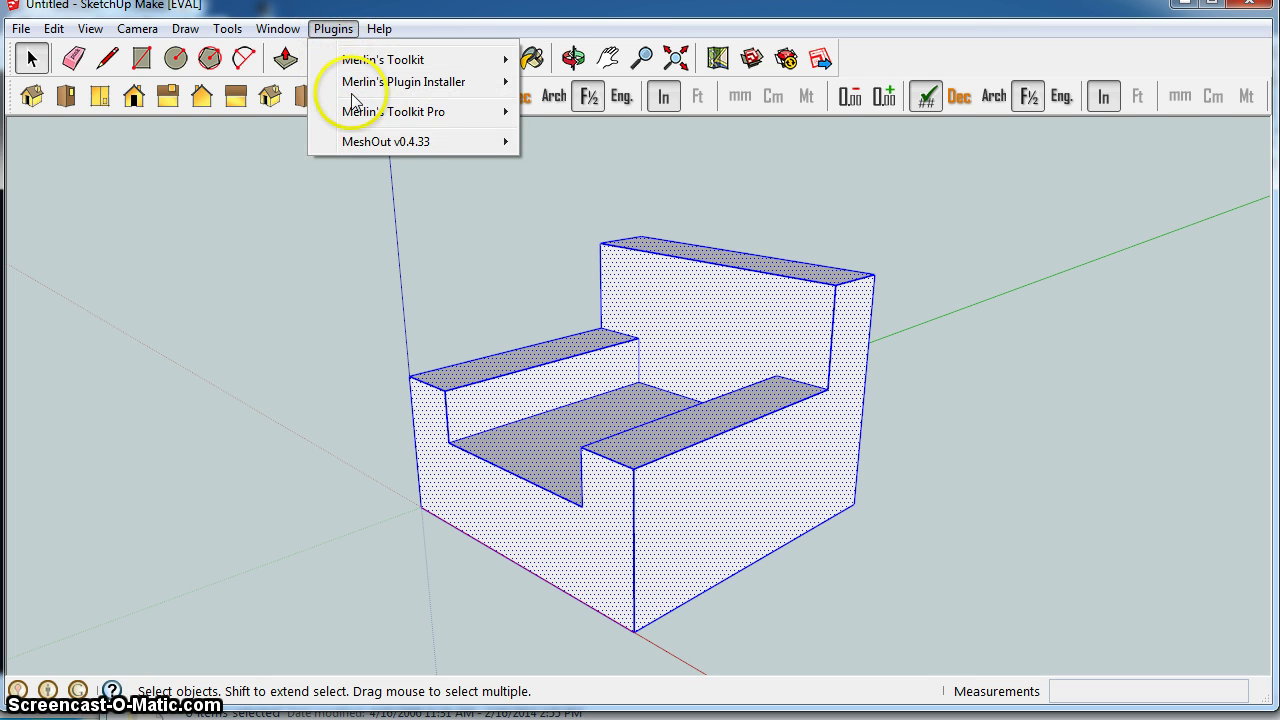
{"action": "mouse_move", "coordinate": [363, 146]}
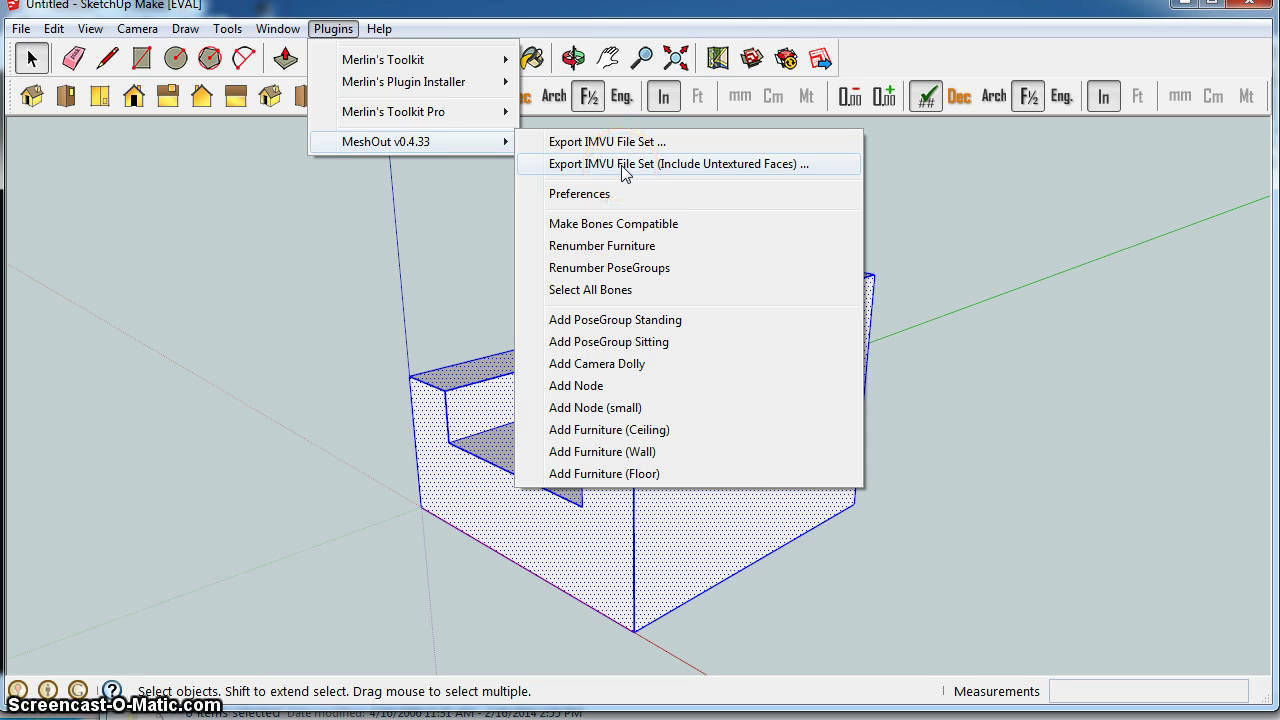
{"action": "left_click", "coordinate": [637, 147]}
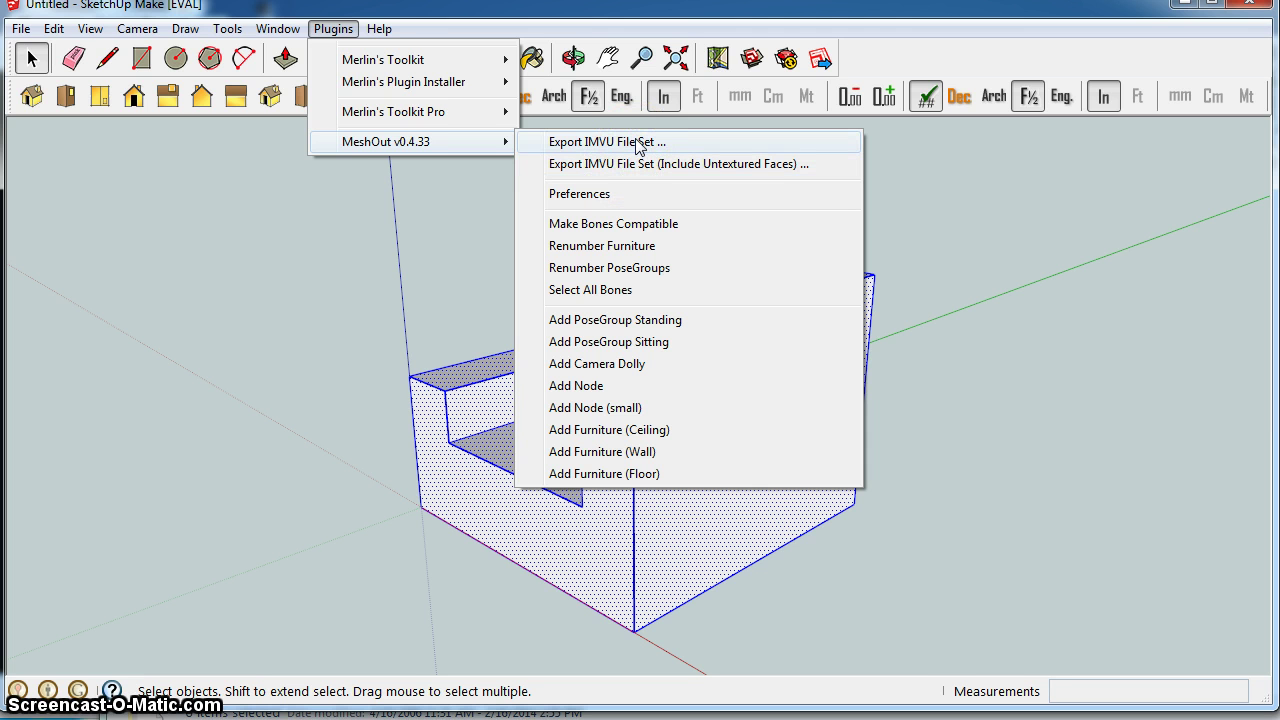
{"action": "left_click", "coordinate": [632, 149]}
{"action": "left_click", "coordinate": [609, 166]}
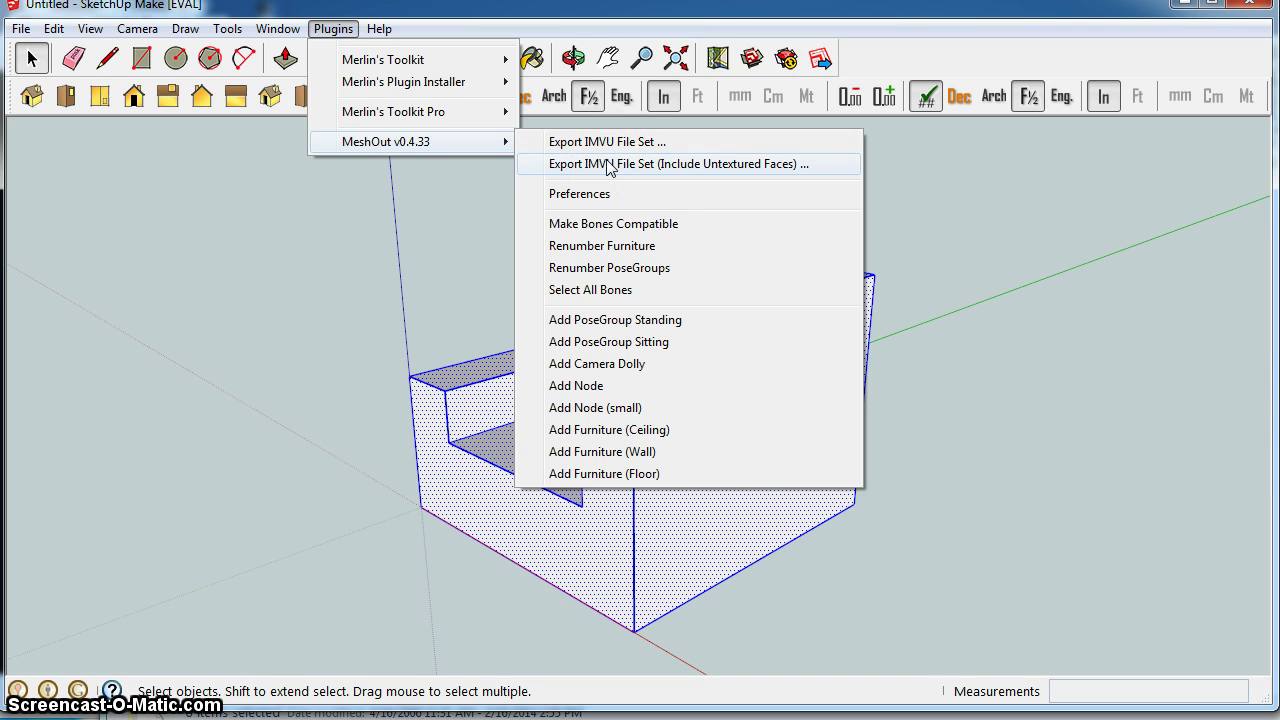
{"action": "left_click", "coordinate": [609, 166]}
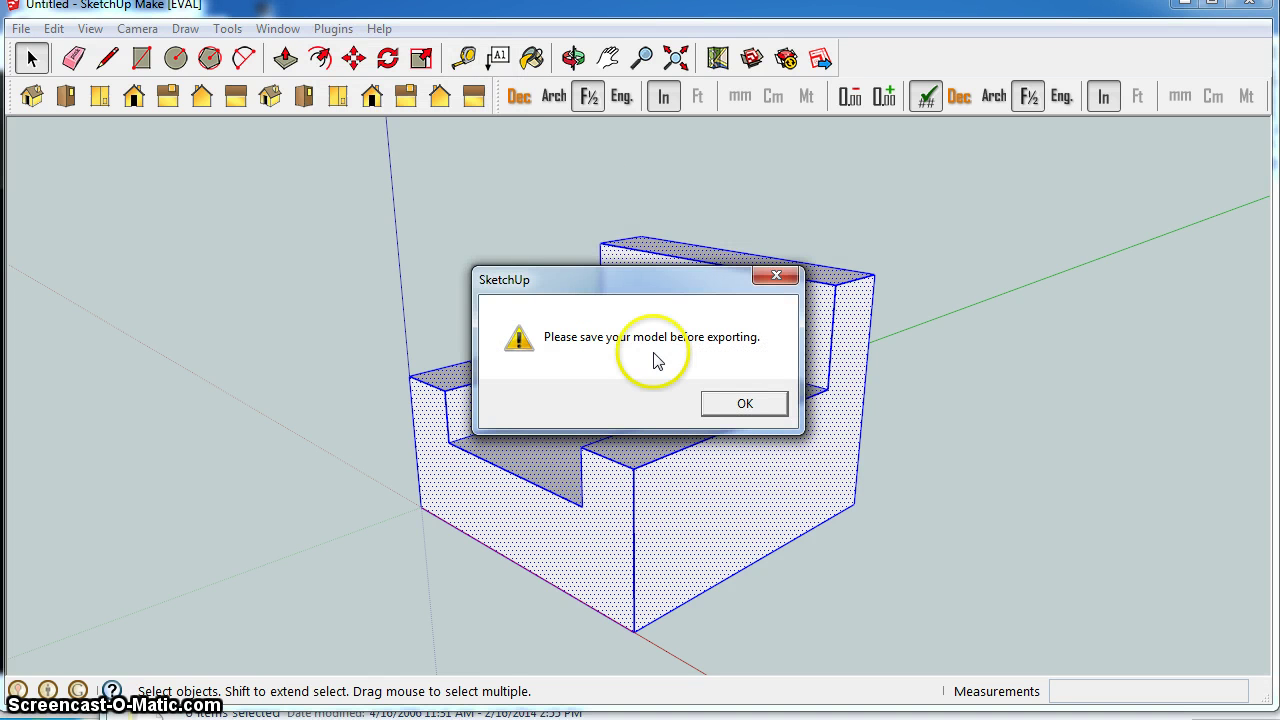
Dismiss the warning and start Save As, navigating up to the Local Disk (C:) root.
{"action": "left_click", "coordinate": [740, 405]}
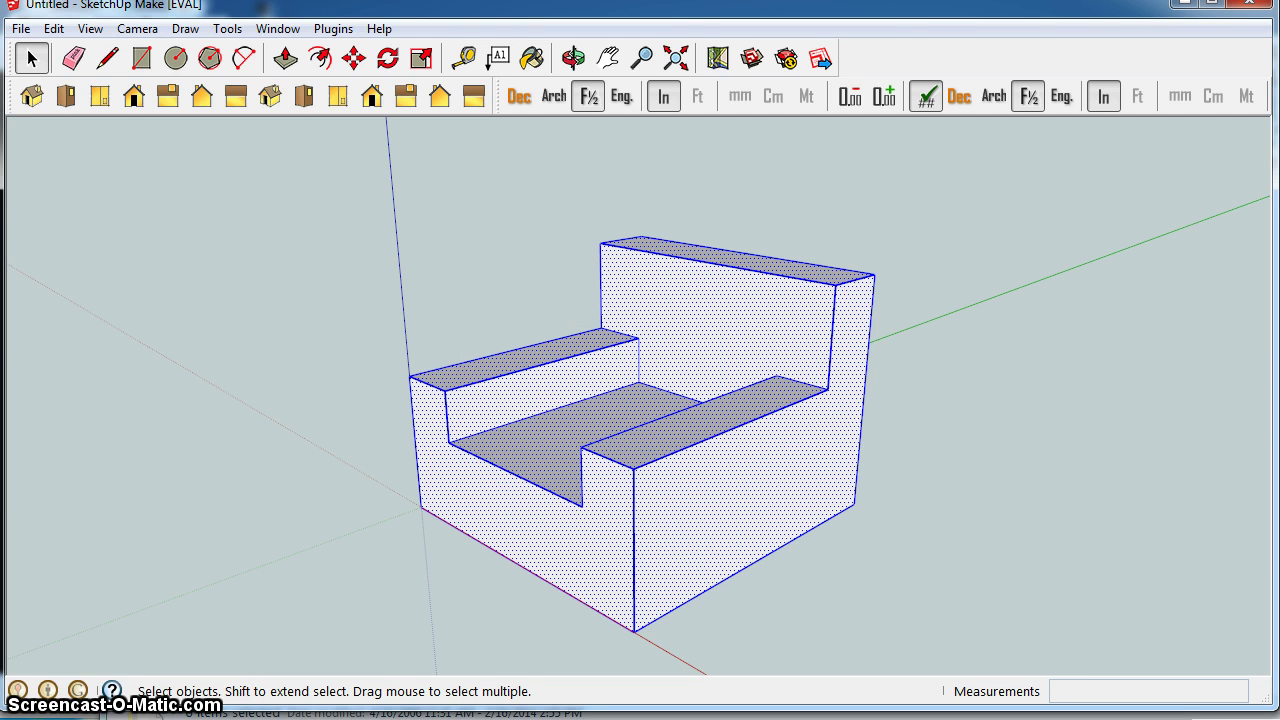
{"action": "left_click", "coordinate": [21, 30]}
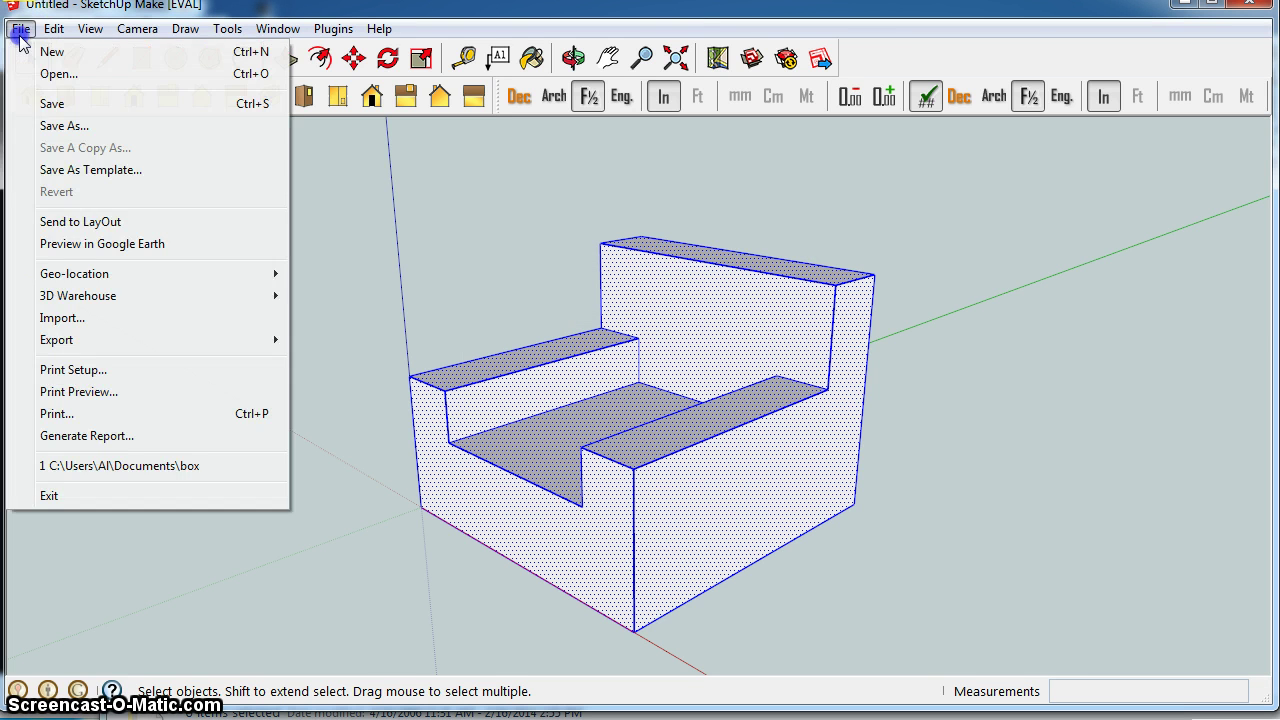
{"action": "left_click", "coordinate": [145, 128]}
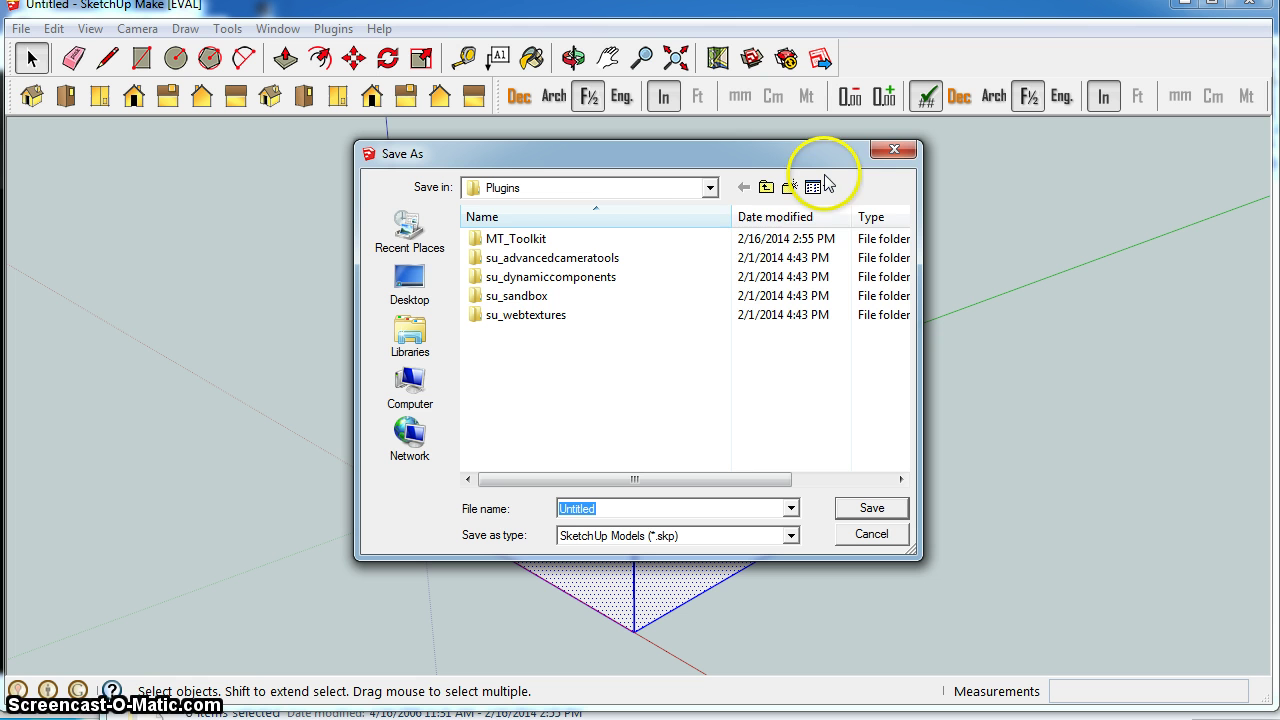
{"action": "left_click", "coordinate": [765, 188]}
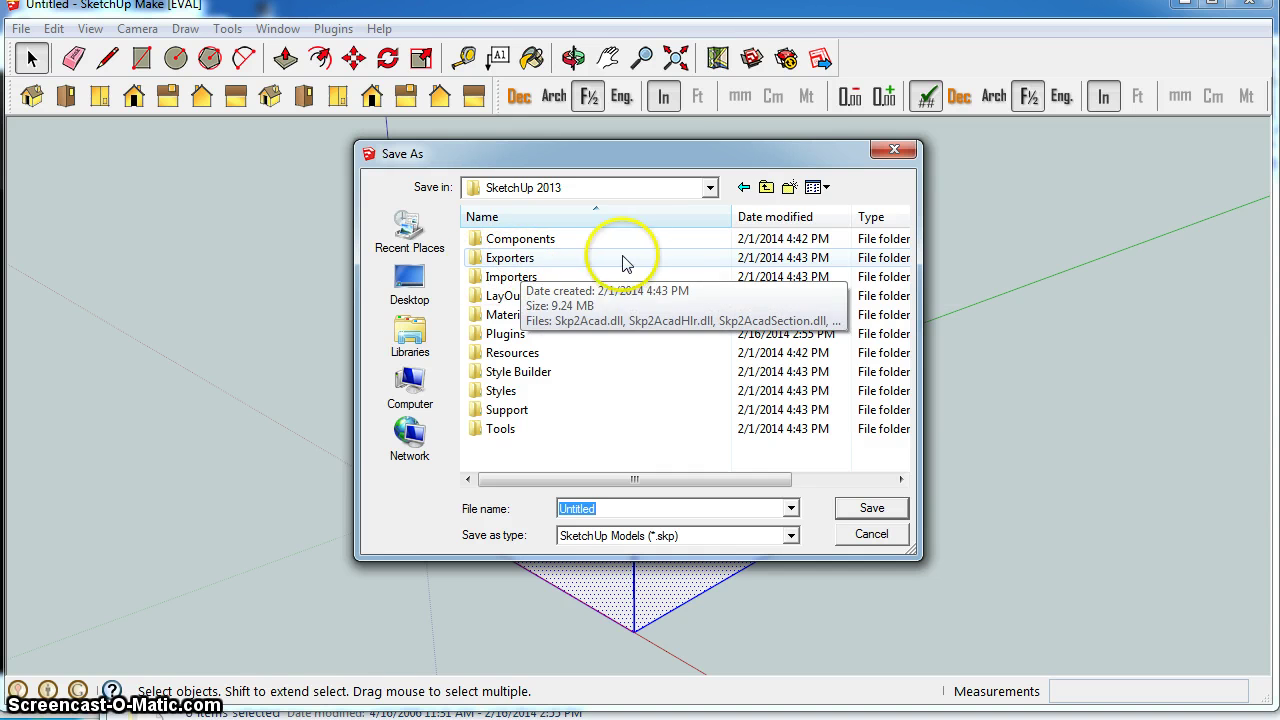
{"action": "left_click", "coordinate": [767, 189]}
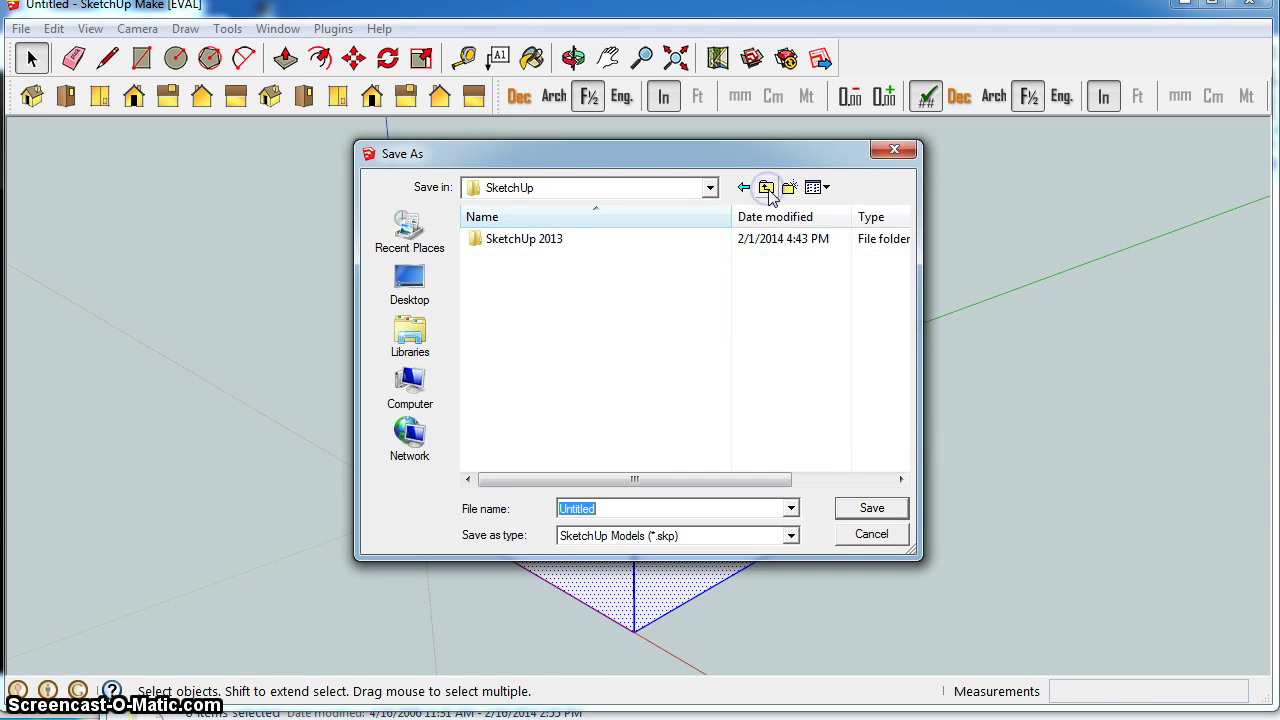
{"action": "left_click", "coordinate": [767, 189]}
{"action": "left_click", "coordinate": [767, 189]}
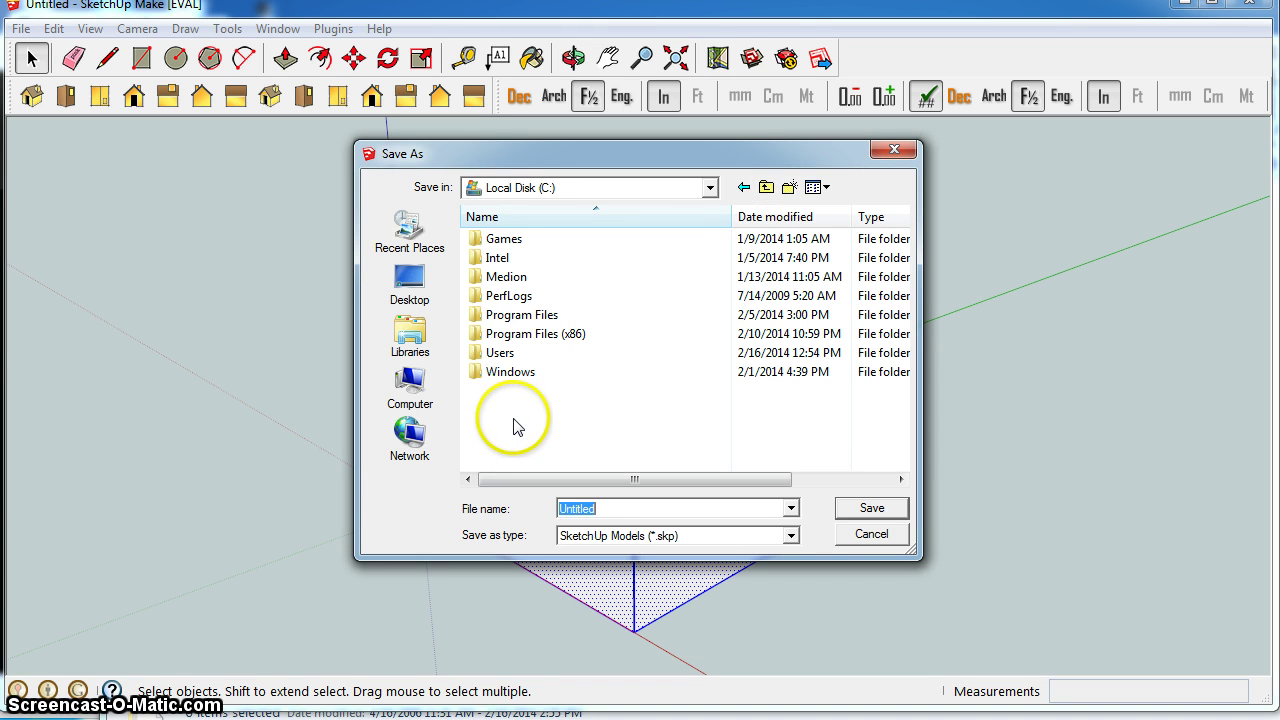
Create a new folder named test on C: and open it.
{"action": "left_click", "coordinate": [787, 188]}
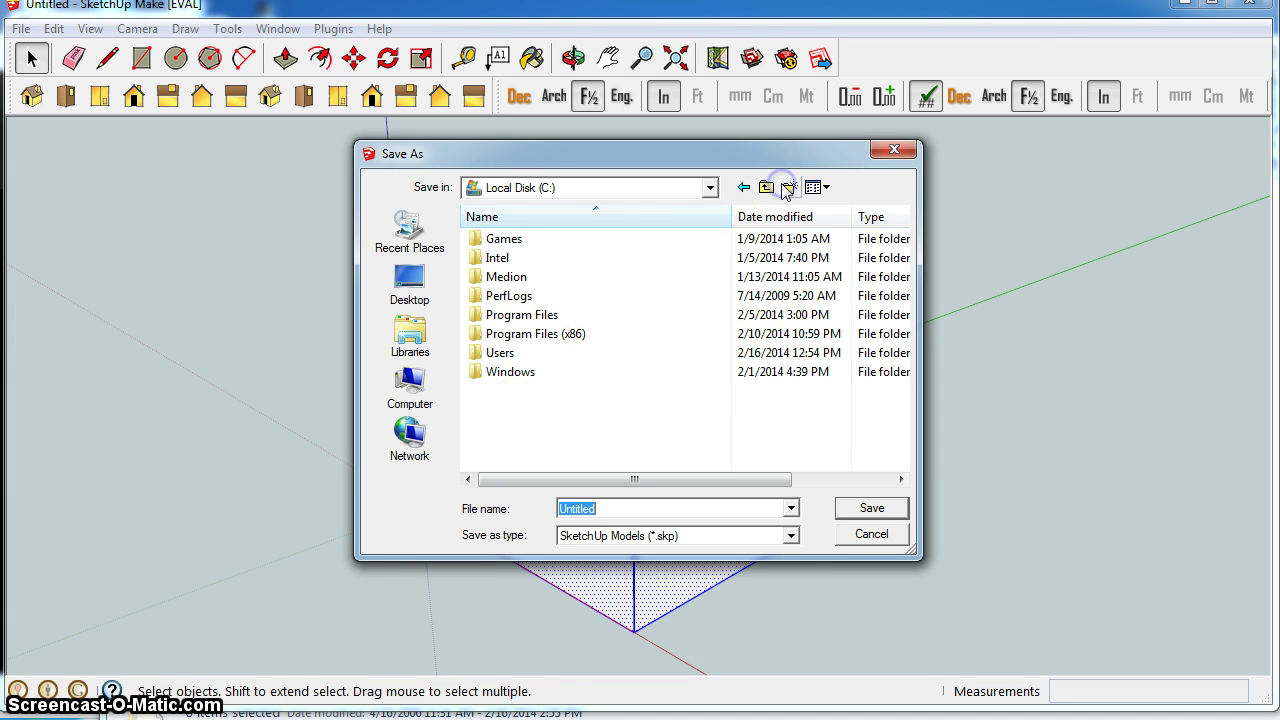
{"action": "type", "text": "test"}
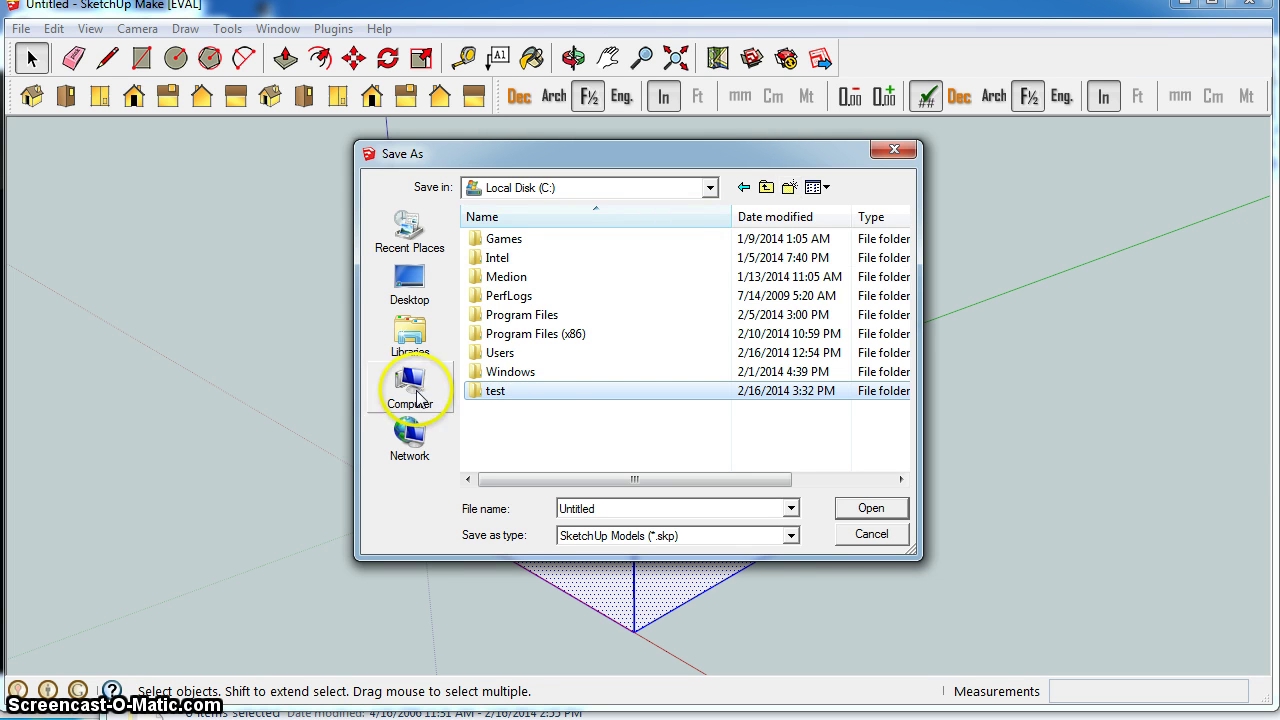
{"action": "left_click", "coordinate": [490, 392]}
{"action": "double_click", "coordinate": [490, 393]}
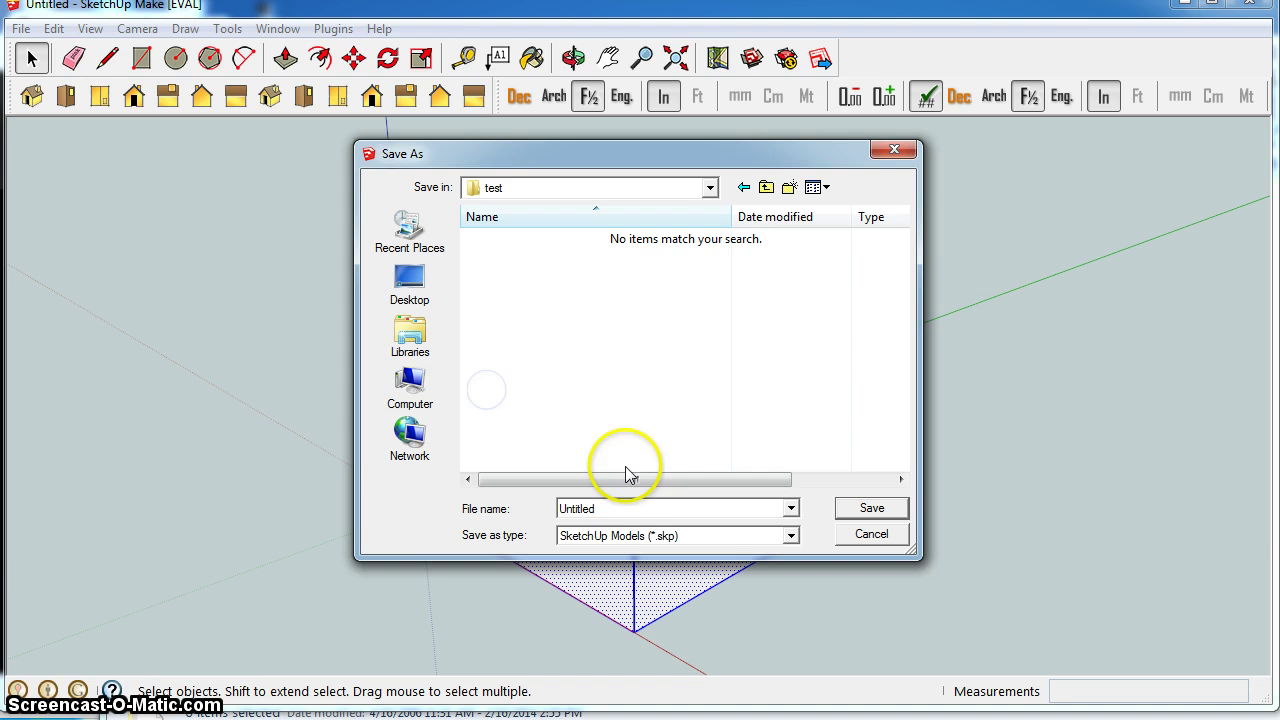
{"action": "double_click", "coordinate": [605, 510]}
Save the model as chair in the test folder.
{"action": "type", "text": "chair"}
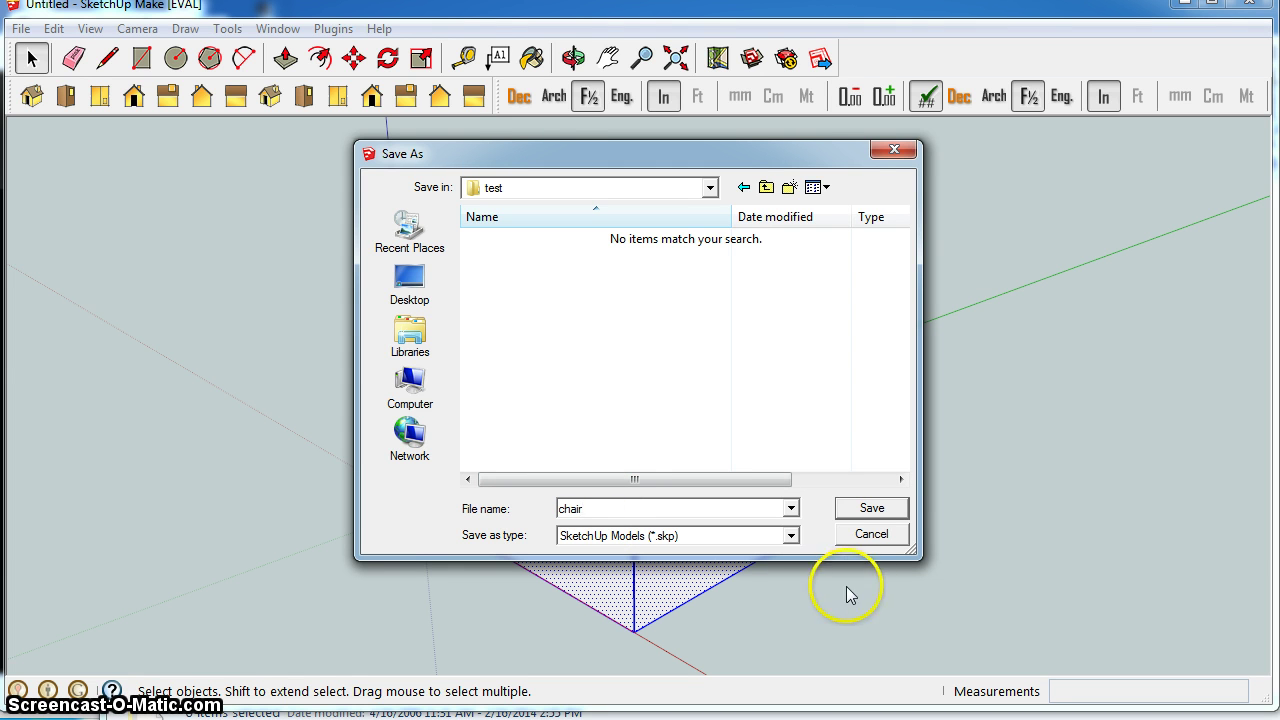
{"action": "left_click", "coordinate": [890, 516]}
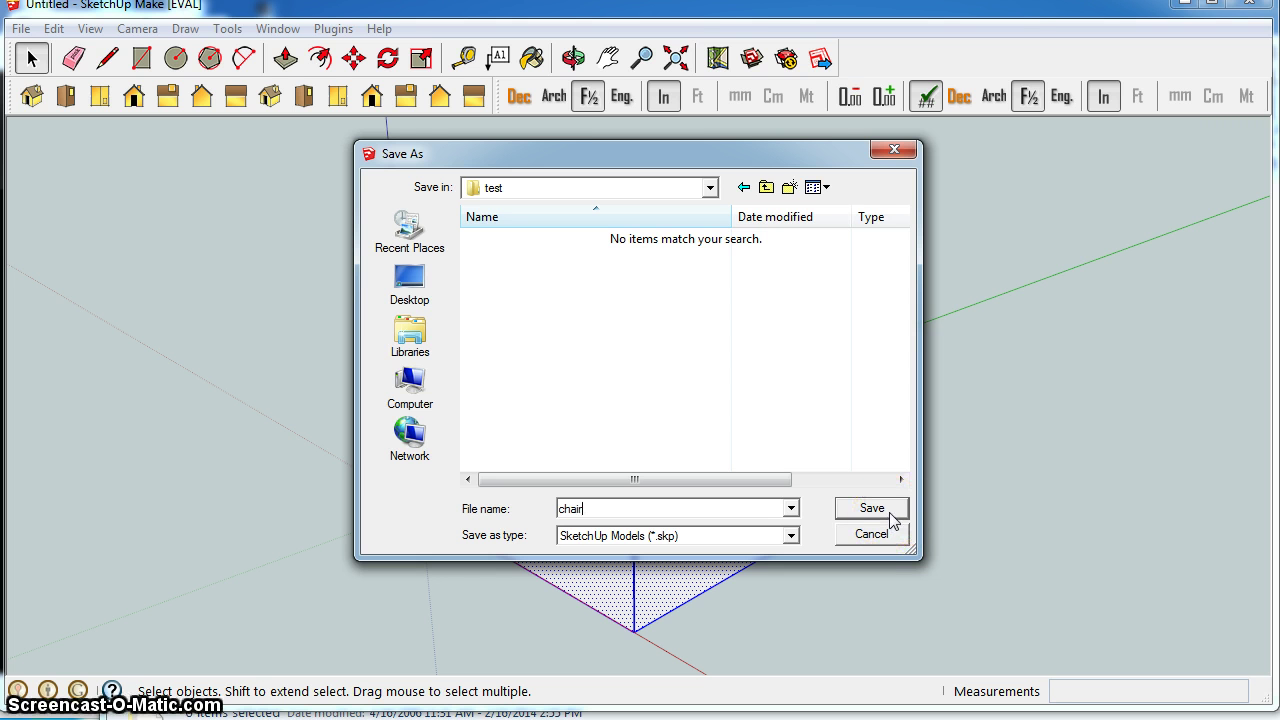
{"action": "left_click", "coordinate": [890, 516]}
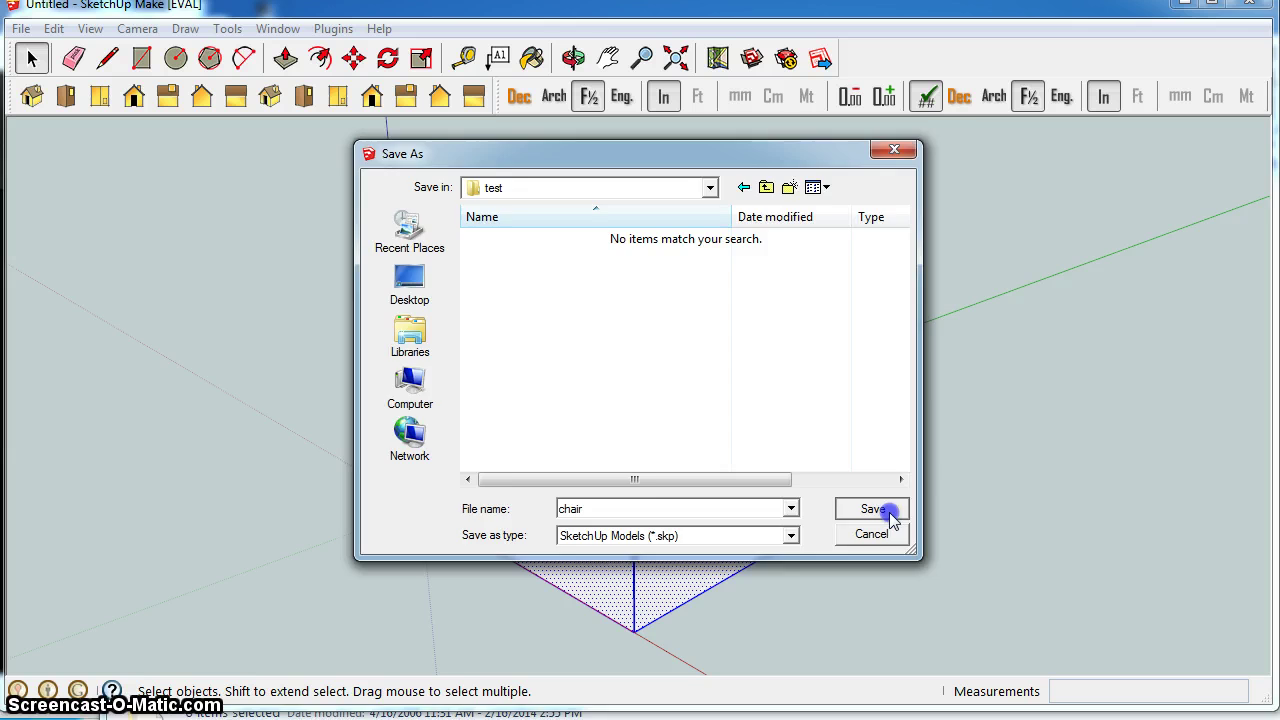
{"action": "left_click", "coordinate": [872, 510]}
Export the chair with MeshOut as chair.XSF in C:\test, completing with 36 polys.
{"action": "left_click", "coordinate": [311, 218]}
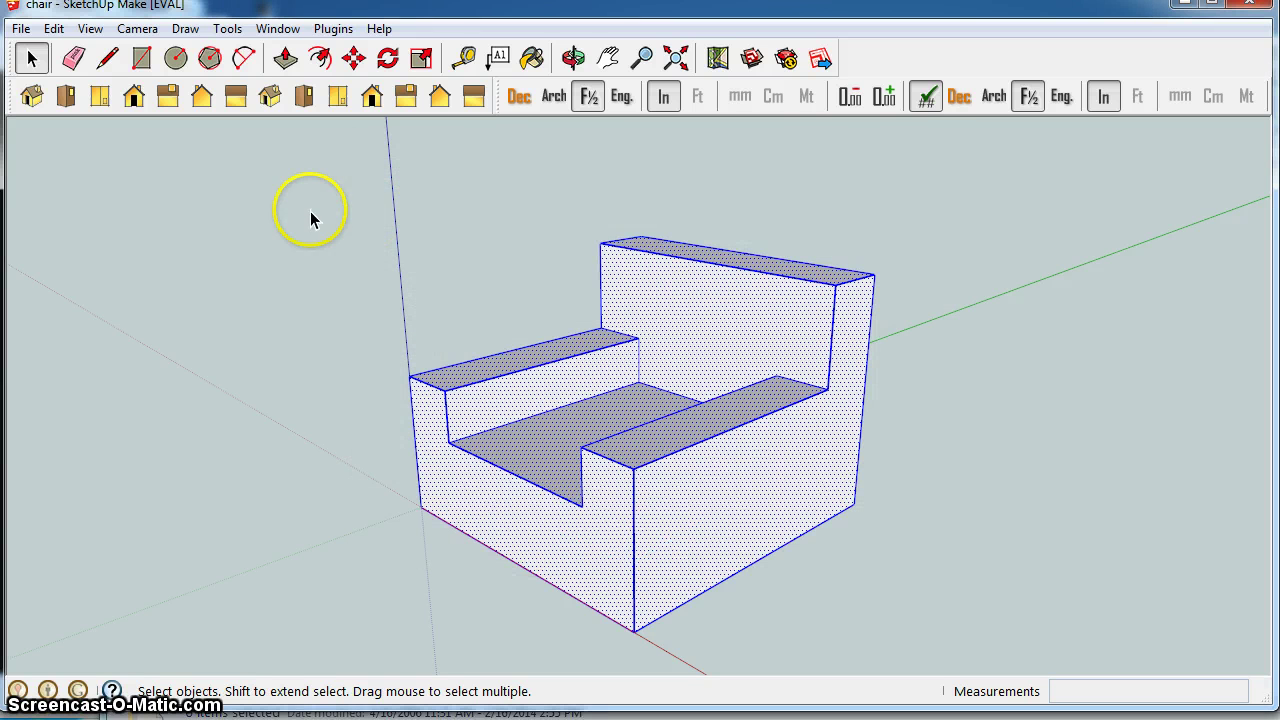
{"action": "left_click", "coordinate": [333, 30]}
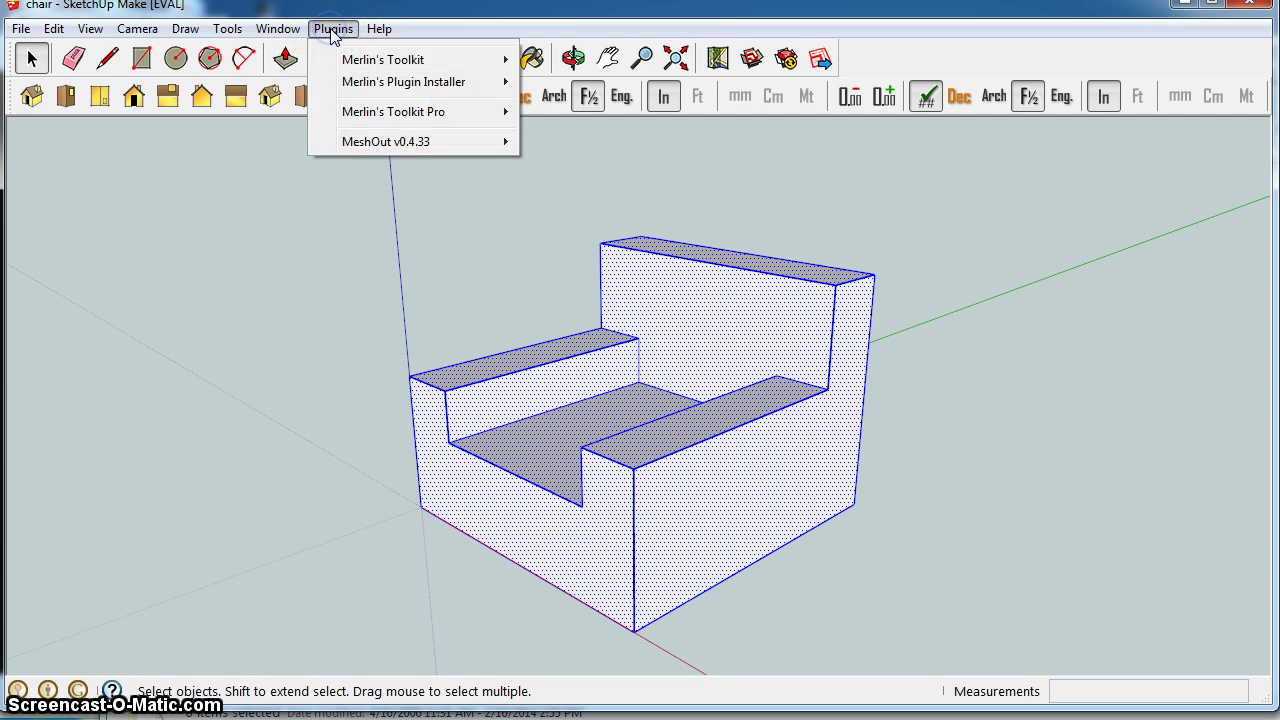
{"action": "mouse_move", "coordinate": [349, 143]}
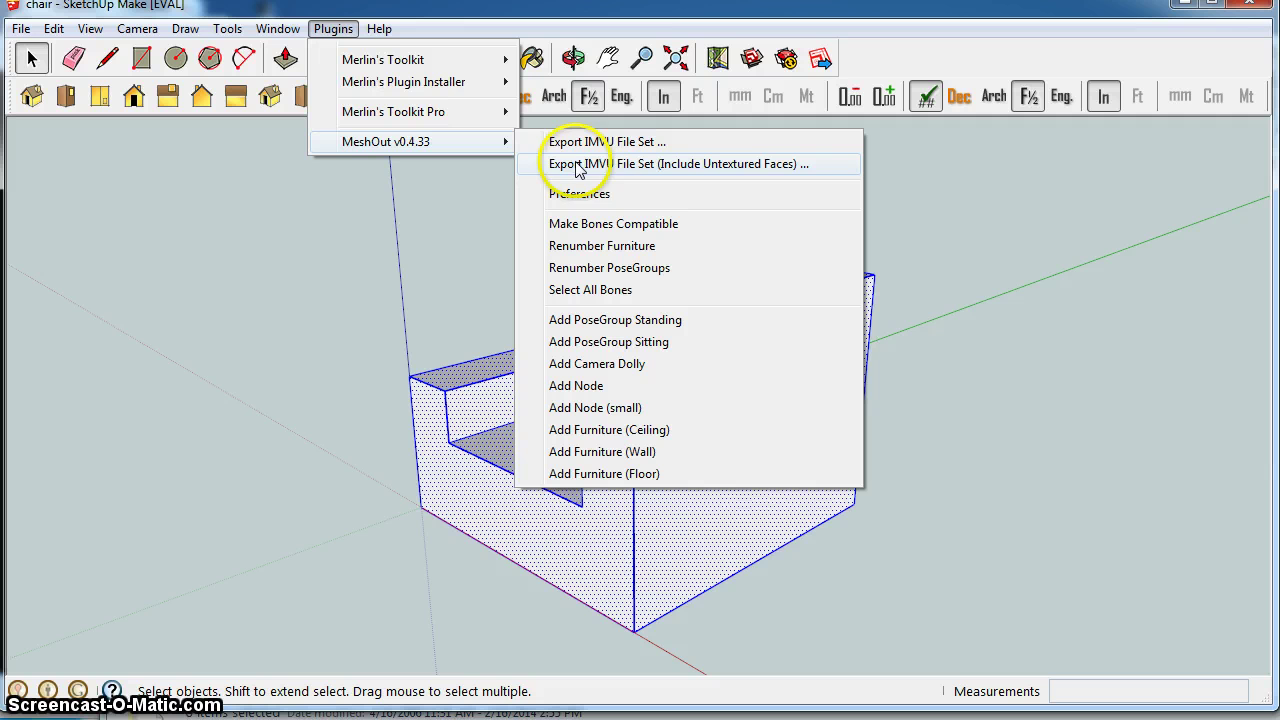
{"action": "left_click", "coordinate": [697, 166]}
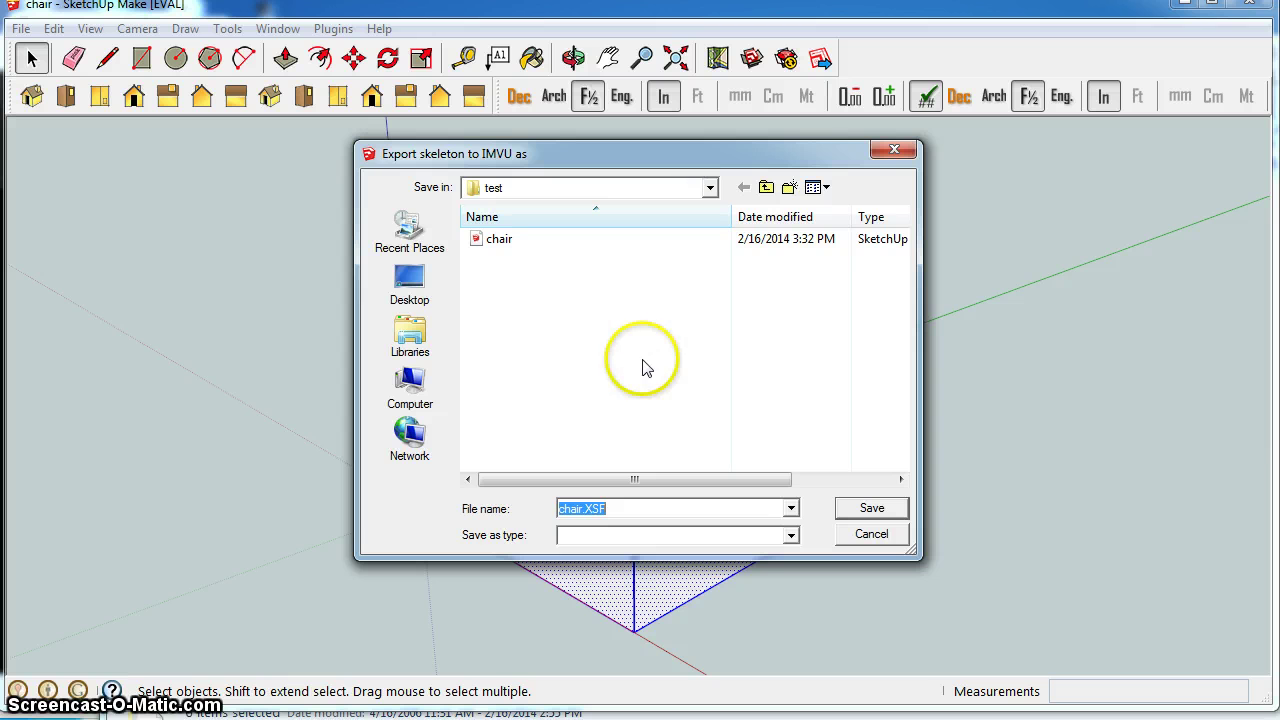
{"action": "left_click", "coordinate": [874, 508]}
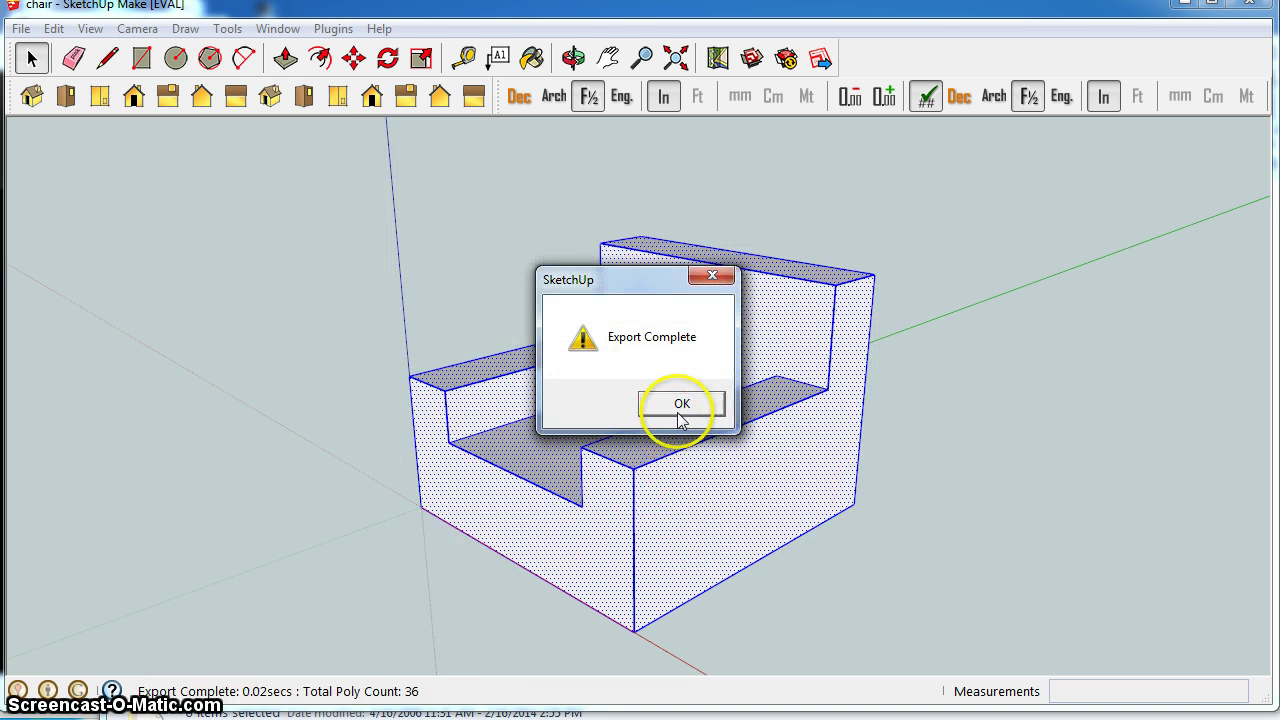
{"action": "left_click", "coordinate": [694, 408]}
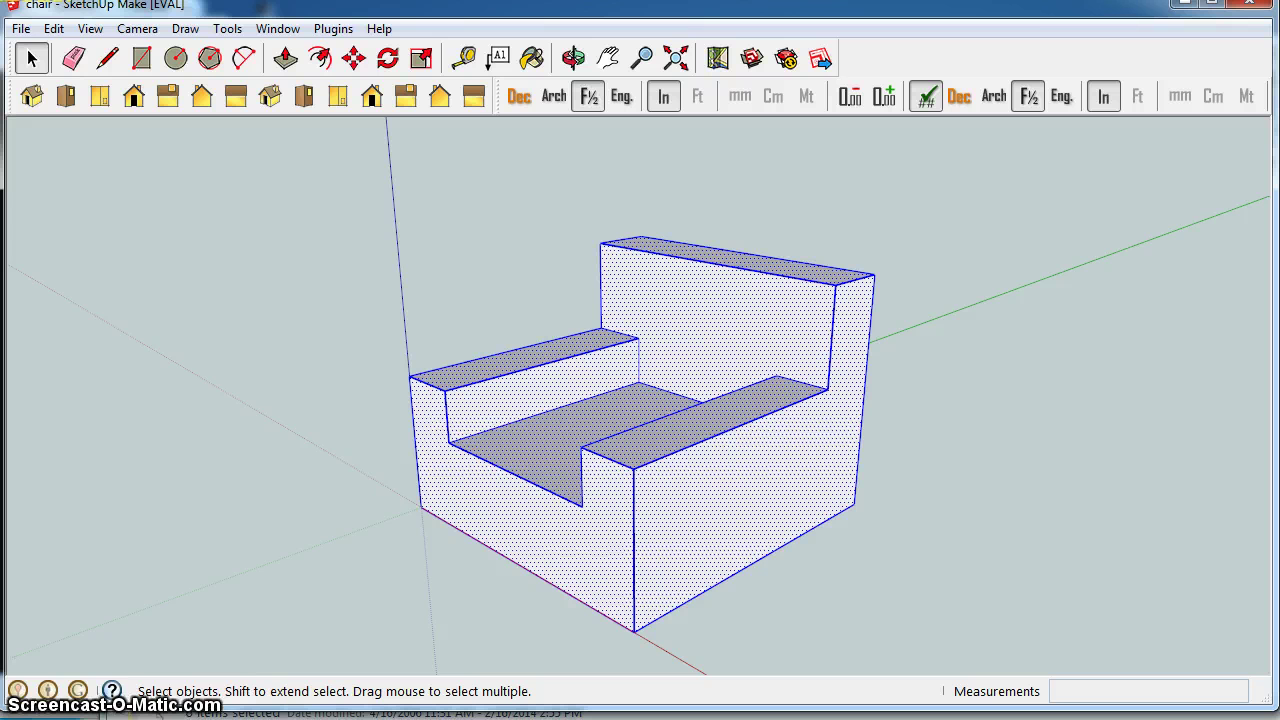
In Windows Explorer, open the test folder on Local Disk (C:) to view the chair export files.
{"action": "key", "text": "alt+Tab"}
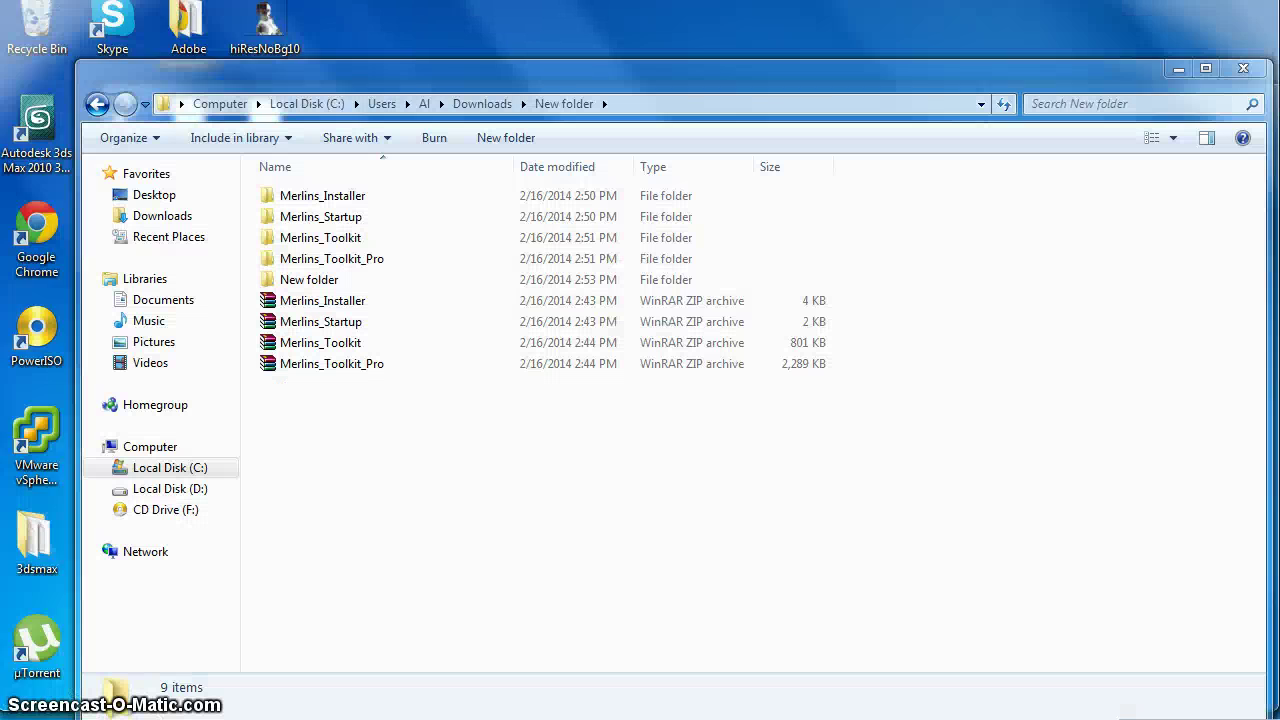
{"action": "left_click", "coordinate": [196, 467]}
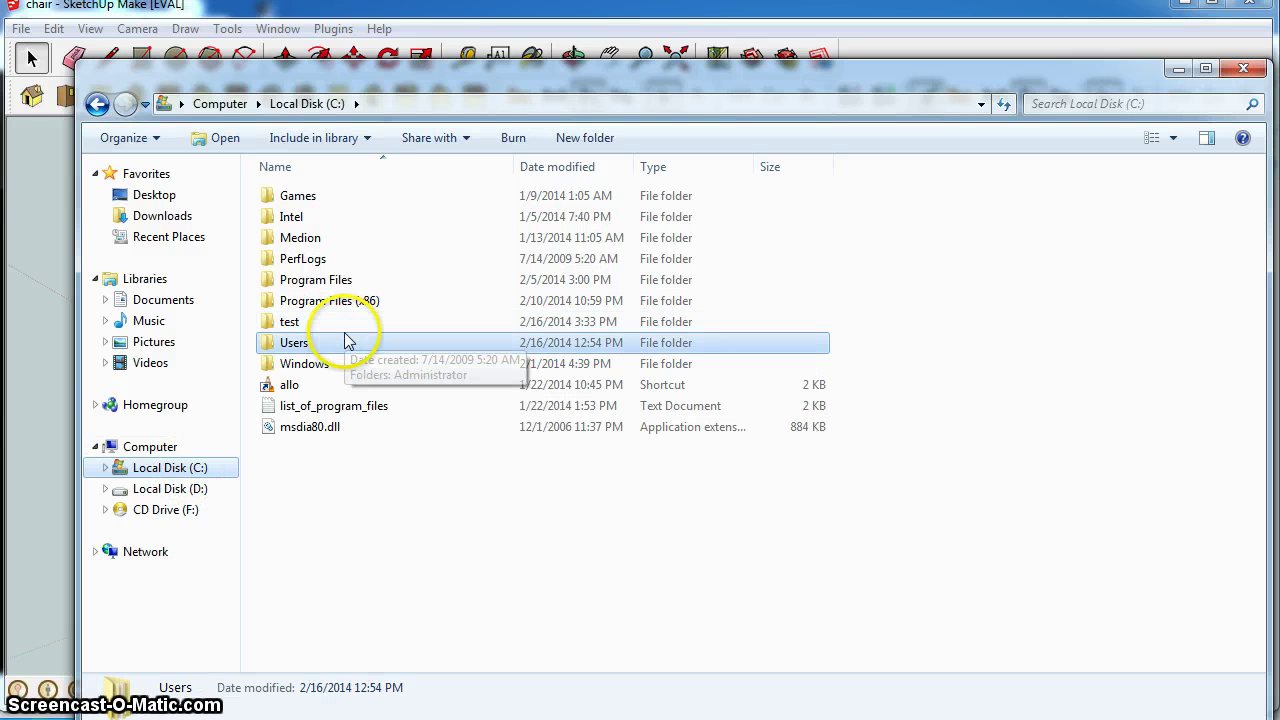
{"action": "double_click", "coordinate": [326, 328]}
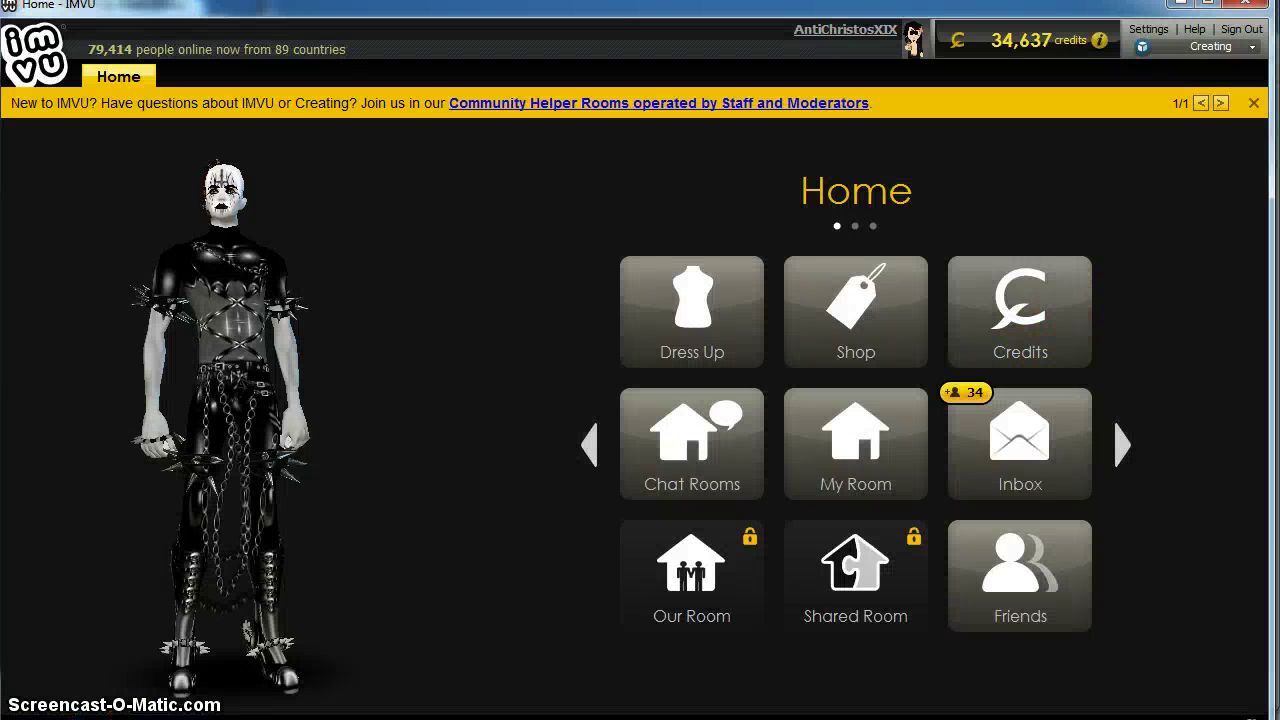
Derive a new Rooms & Furniture product from Furniture 12908, the denim relaxed chair.
{"action": "left_click", "coordinate": [1120, 447]}
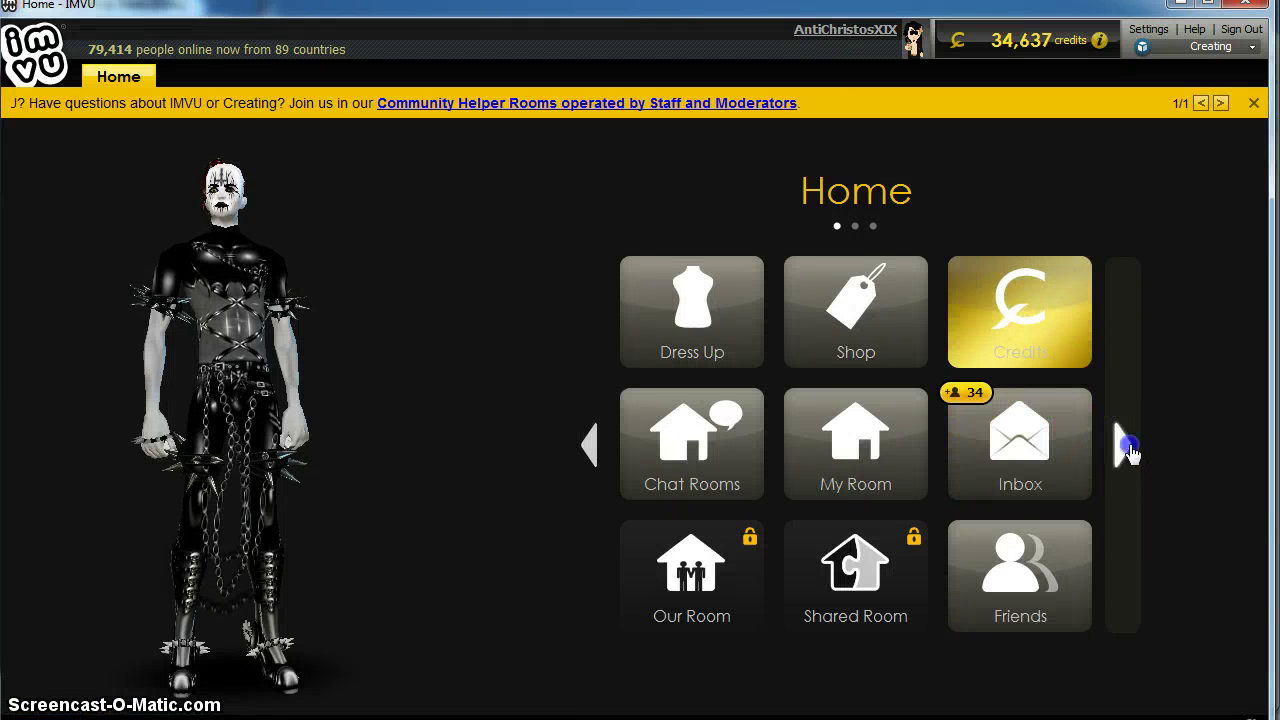
{"action": "left_click", "coordinate": [1015, 580]}
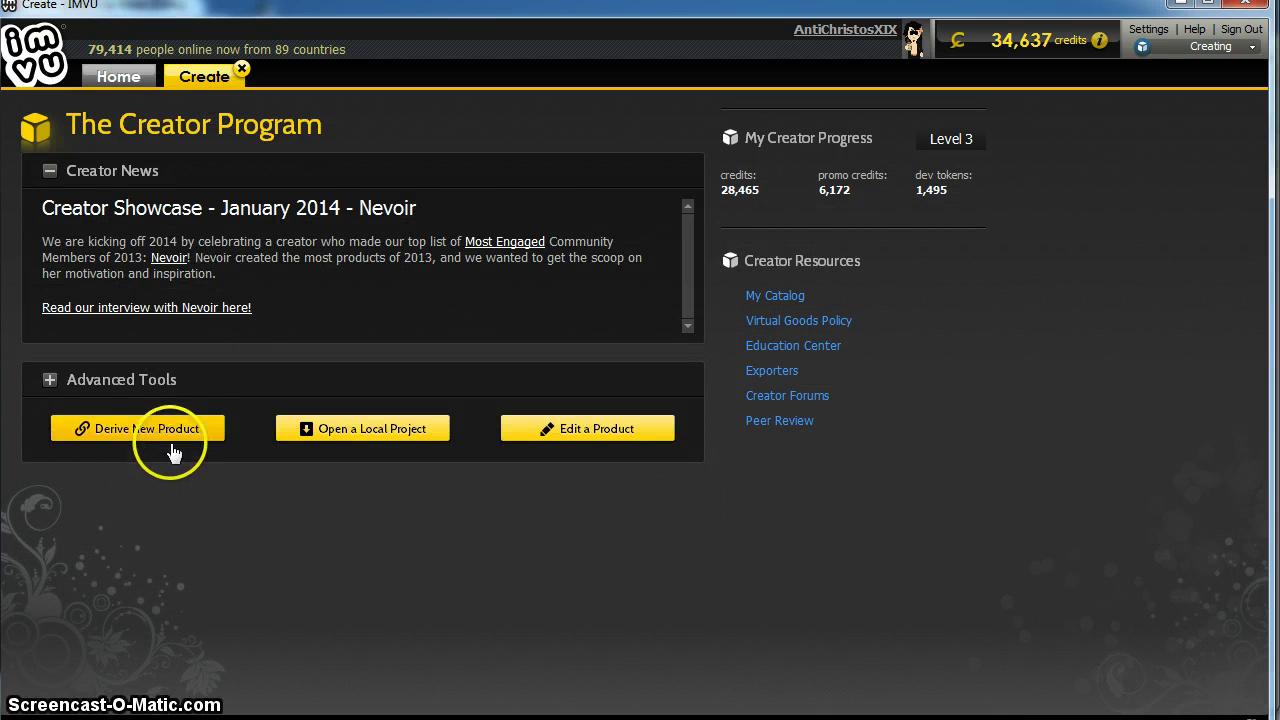
{"action": "left_click", "coordinate": [163, 428]}
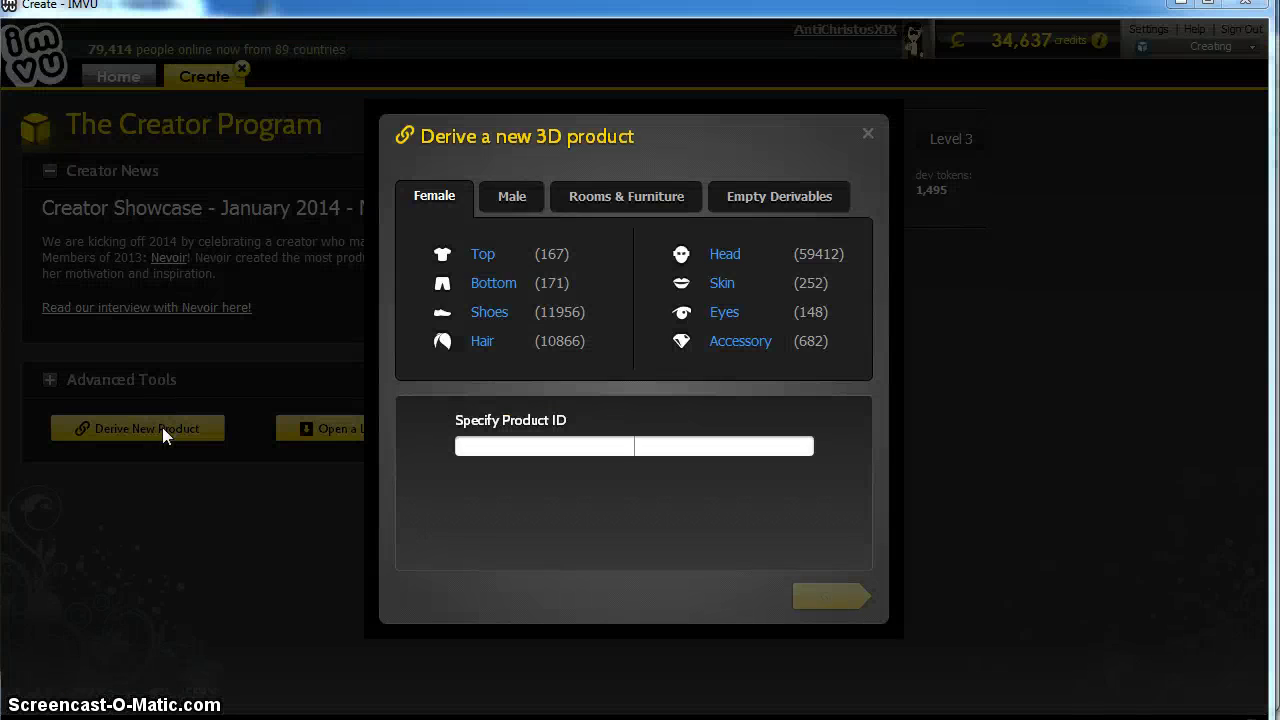
{"action": "left_click", "coordinate": [612, 191]}
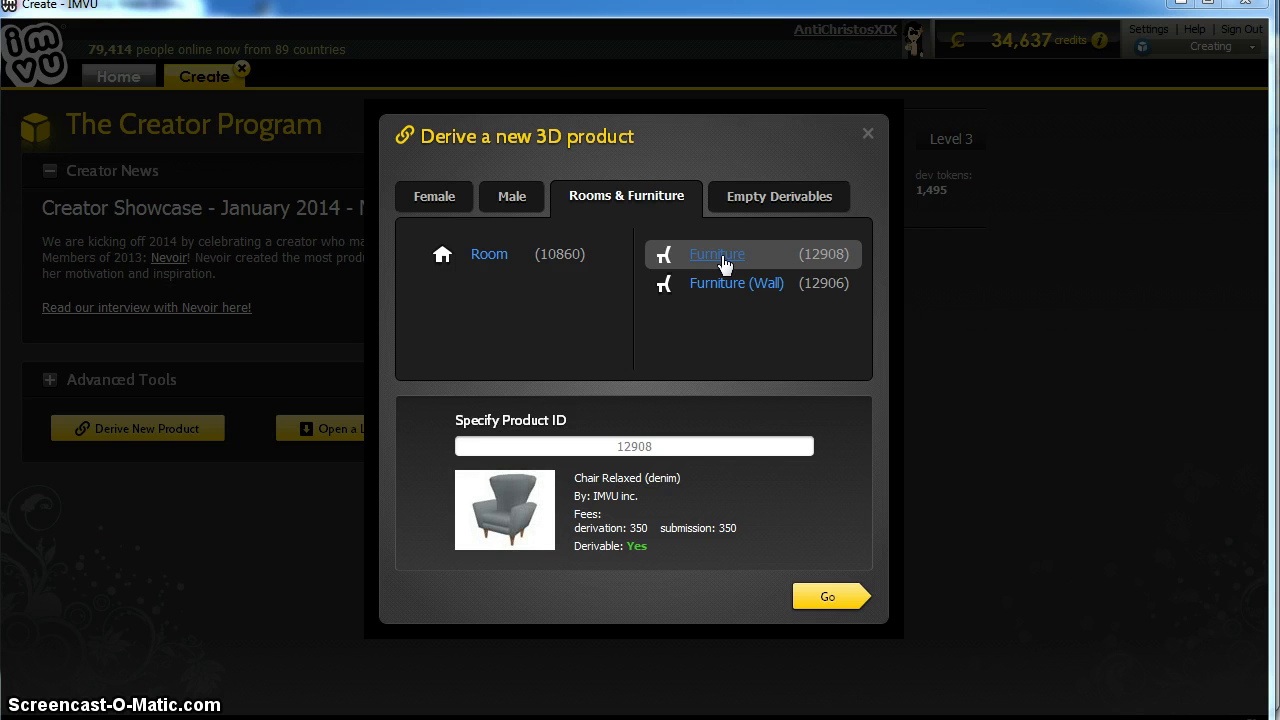
{"action": "left_click", "coordinate": [810, 596]}
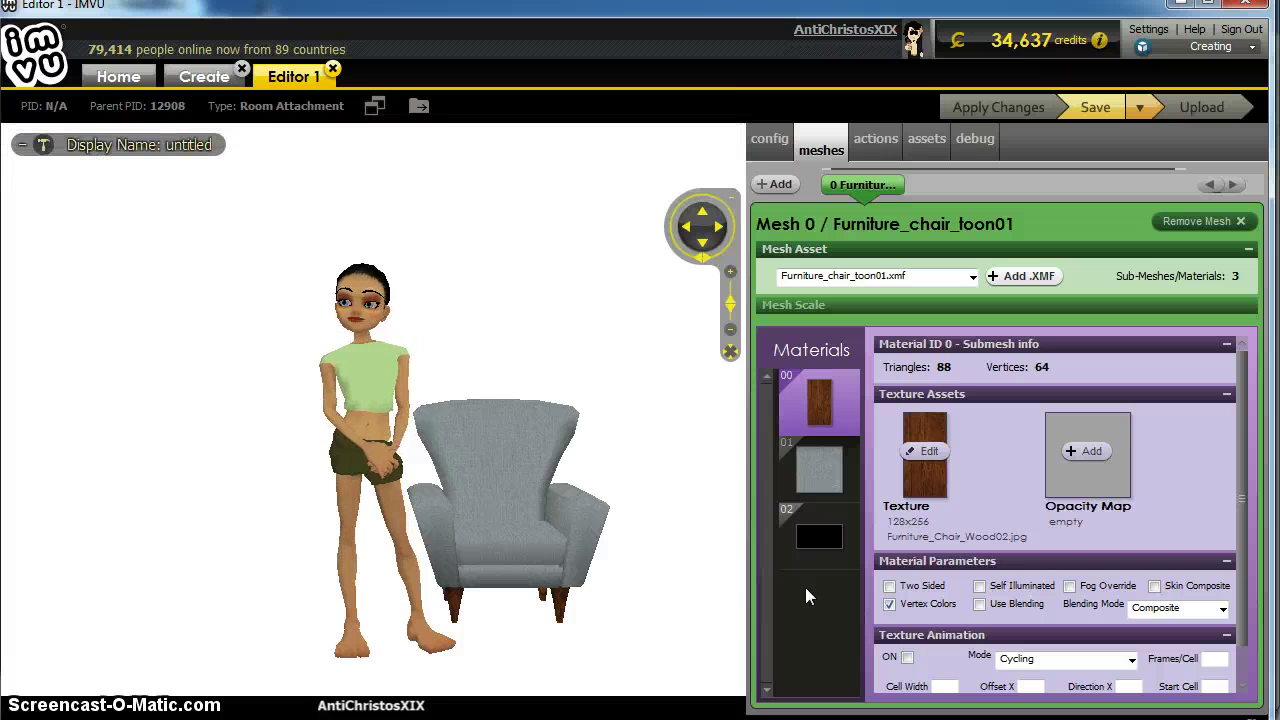
Load chair.XMF from C:\test as the furniture's mesh 0.
{"action": "left_click", "coordinate": [400, 543]}
{"action": "left_click", "coordinate": [576, 474]}
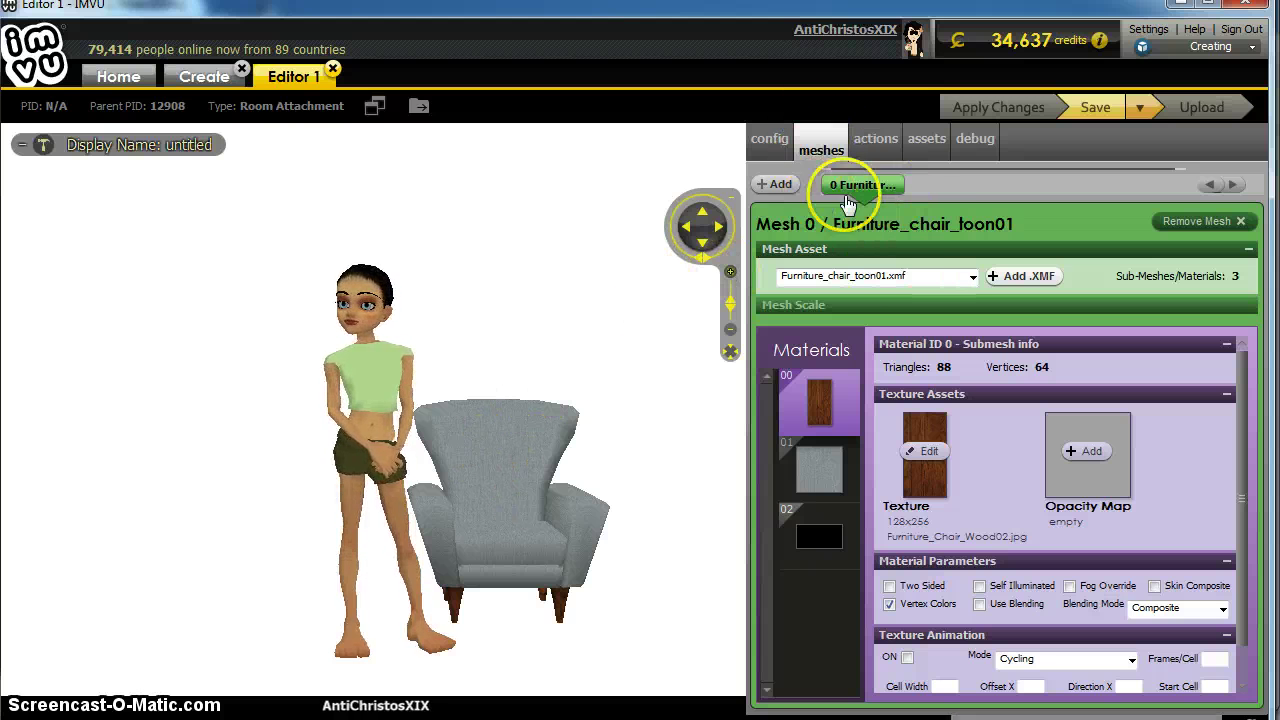
{"action": "left_click", "coordinate": [1035, 280]}
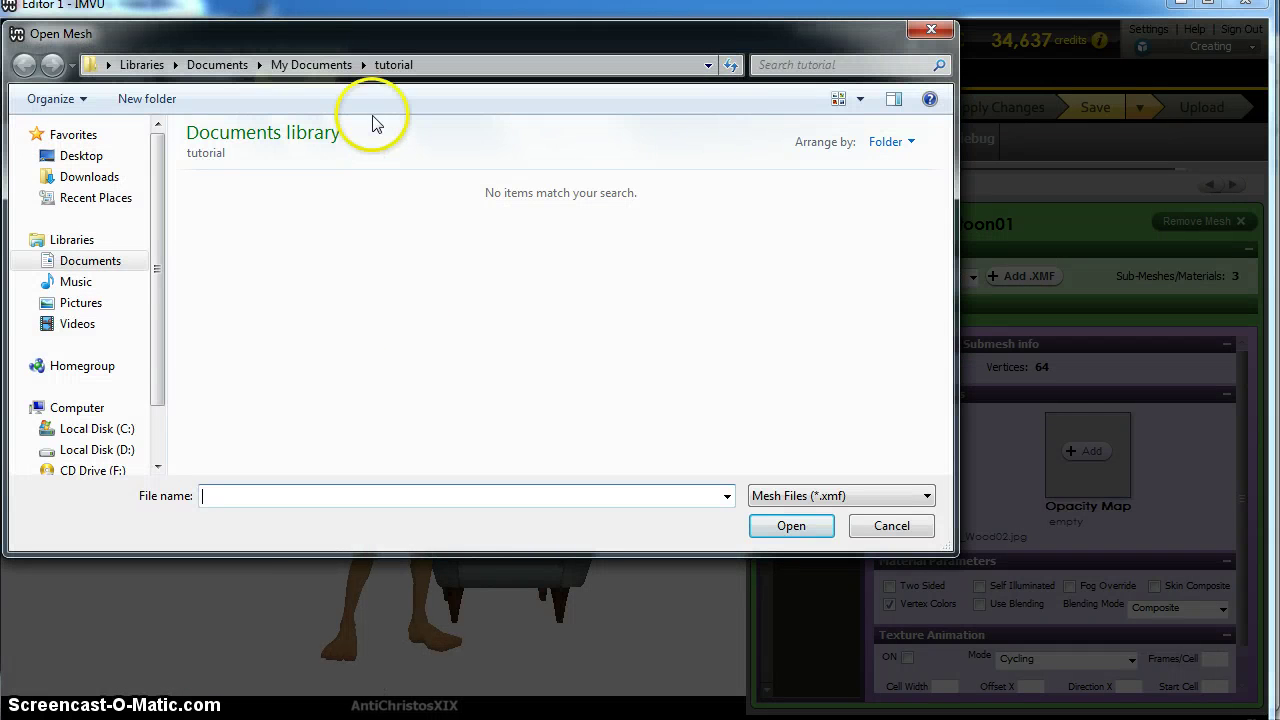
{"action": "left_click", "coordinate": [123, 430]}
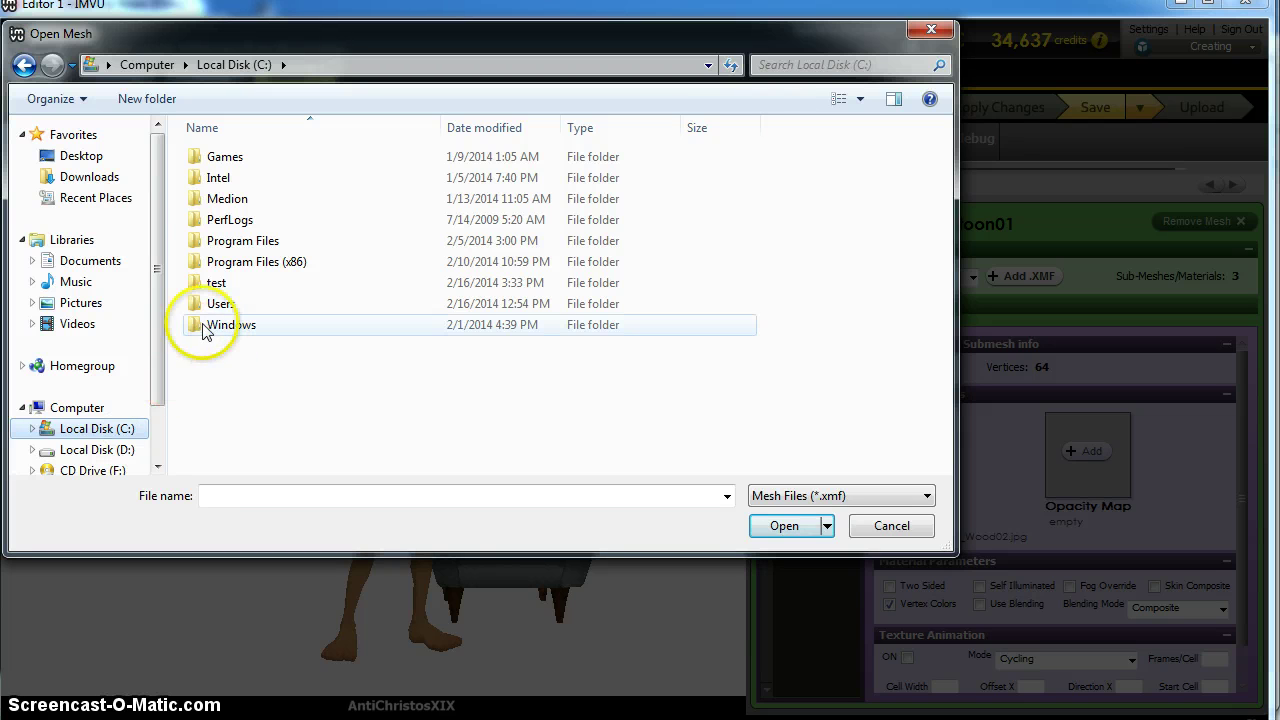
{"action": "double_click", "coordinate": [222, 284]}
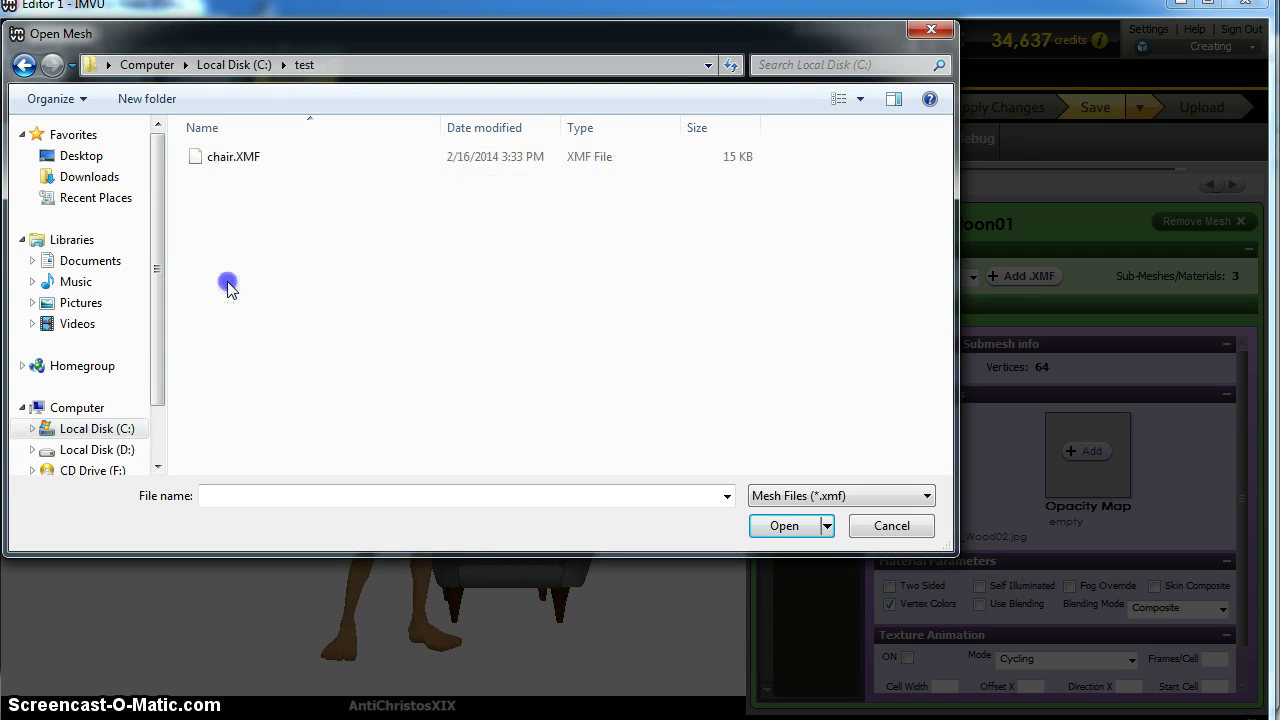
{"action": "left_click", "coordinate": [255, 166]}
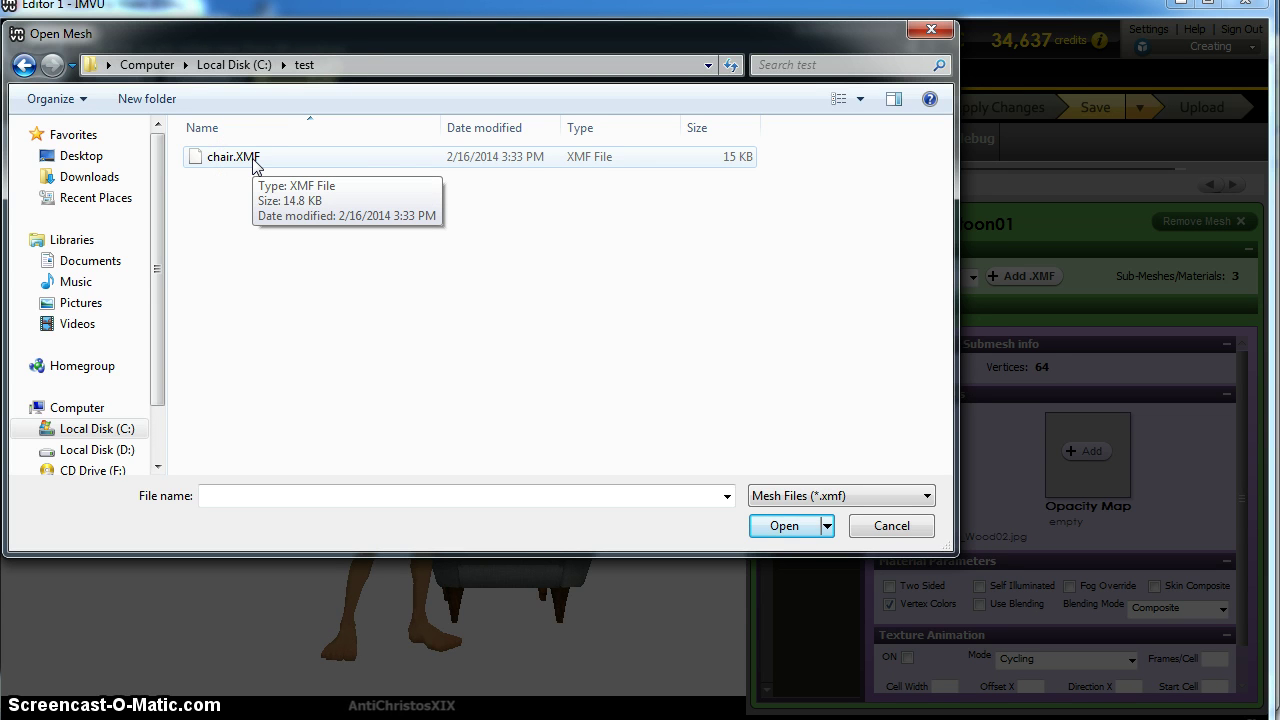
{"action": "left_click", "coordinate": [254, 166]}
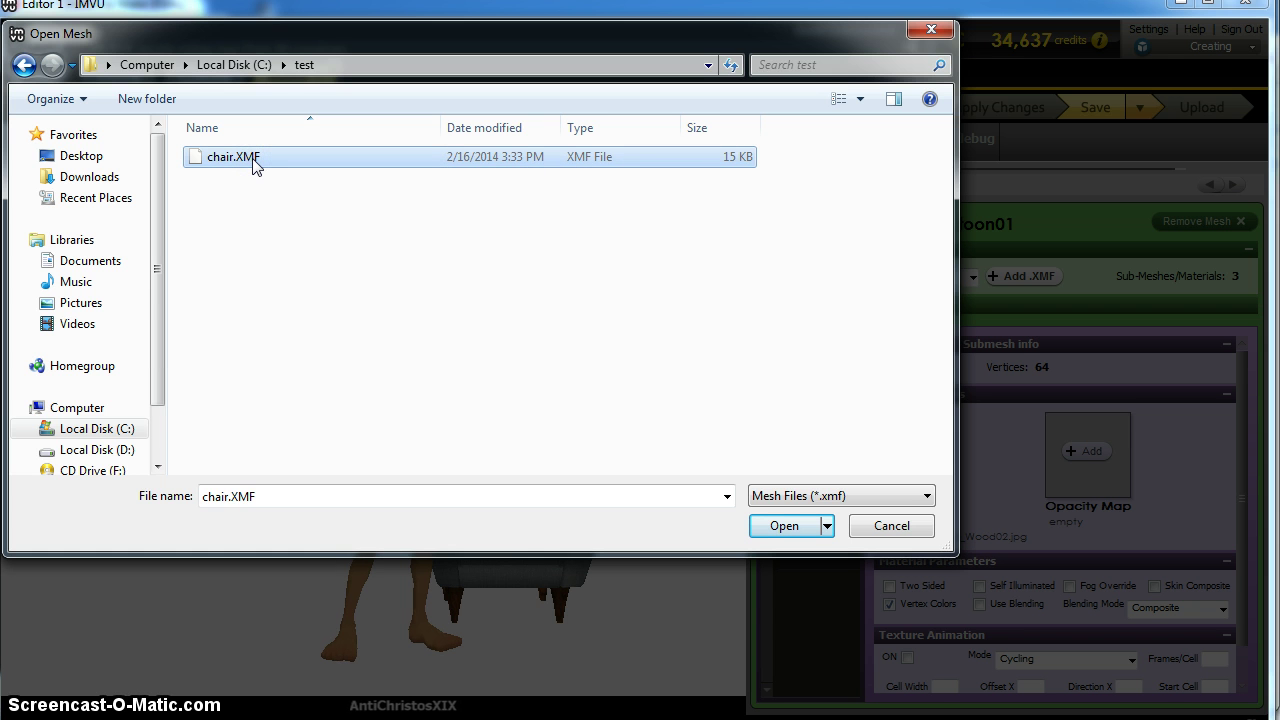
{"action": "left_click", "coordinate": [254, 166]}
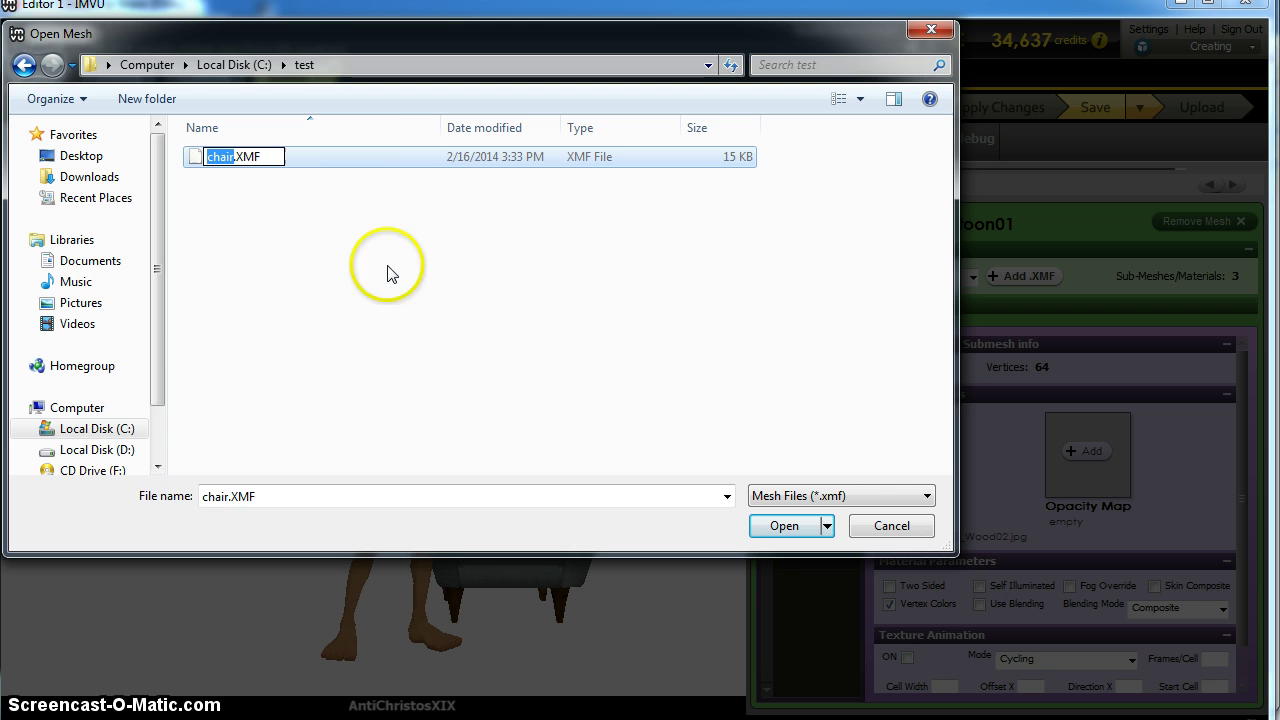
{"action": "left_click", "coordinate": [362, 158]}
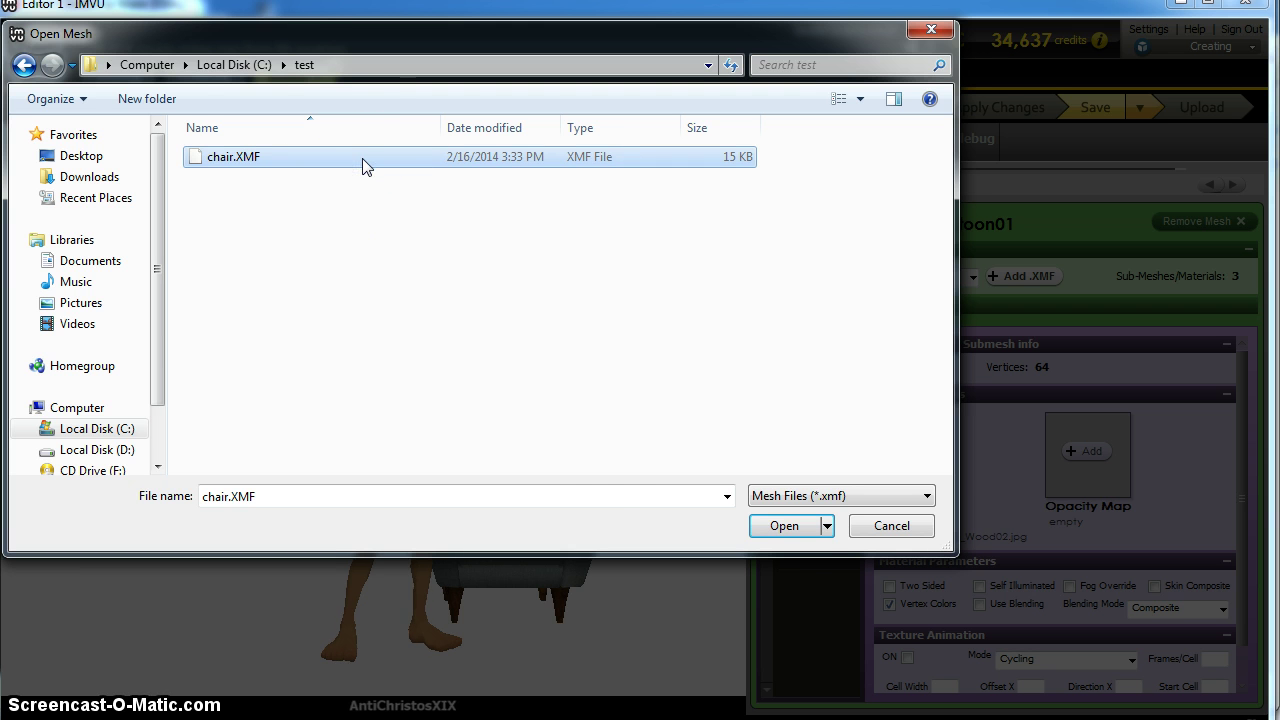
{"action": "left_click", "coordinate": [799, 525]}
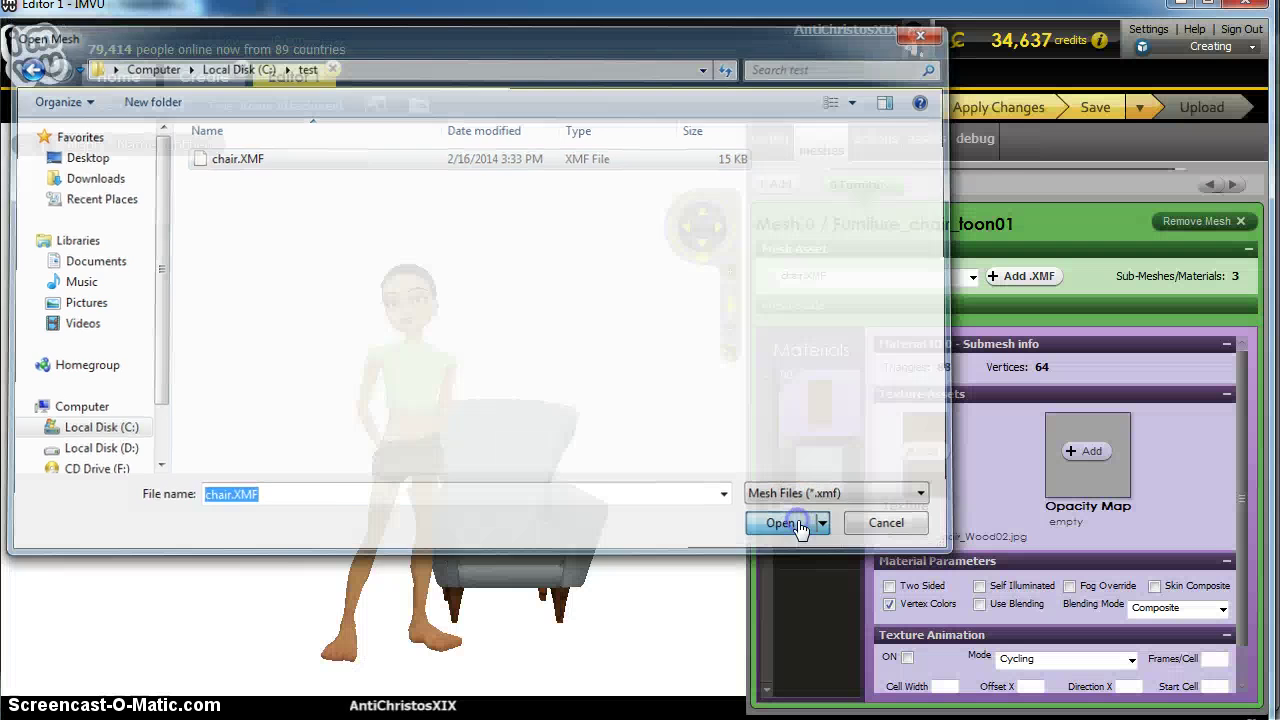
Apply the new mesh and zoom and orbit the preview around the wood-textured chair beside the avatar.
{"action": "left_click", "coordinate": [968, 400]}
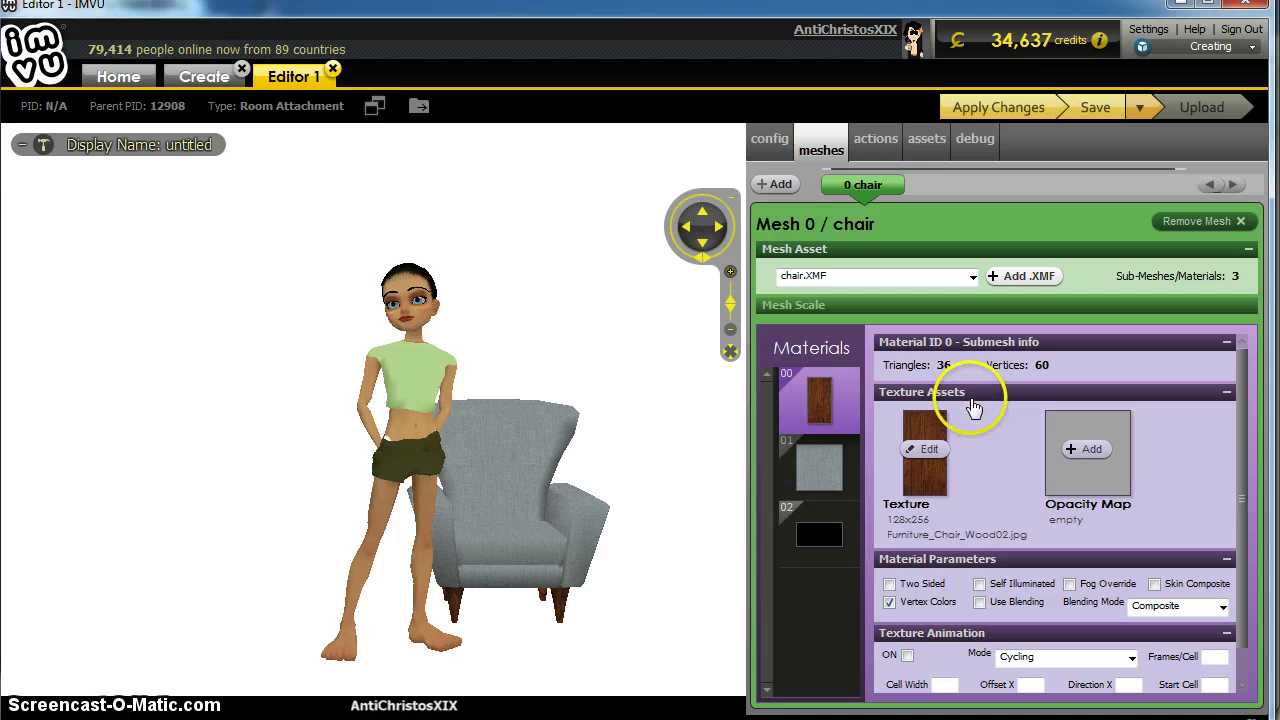
{"action": "left_click", "coordinate": [975, 110]}
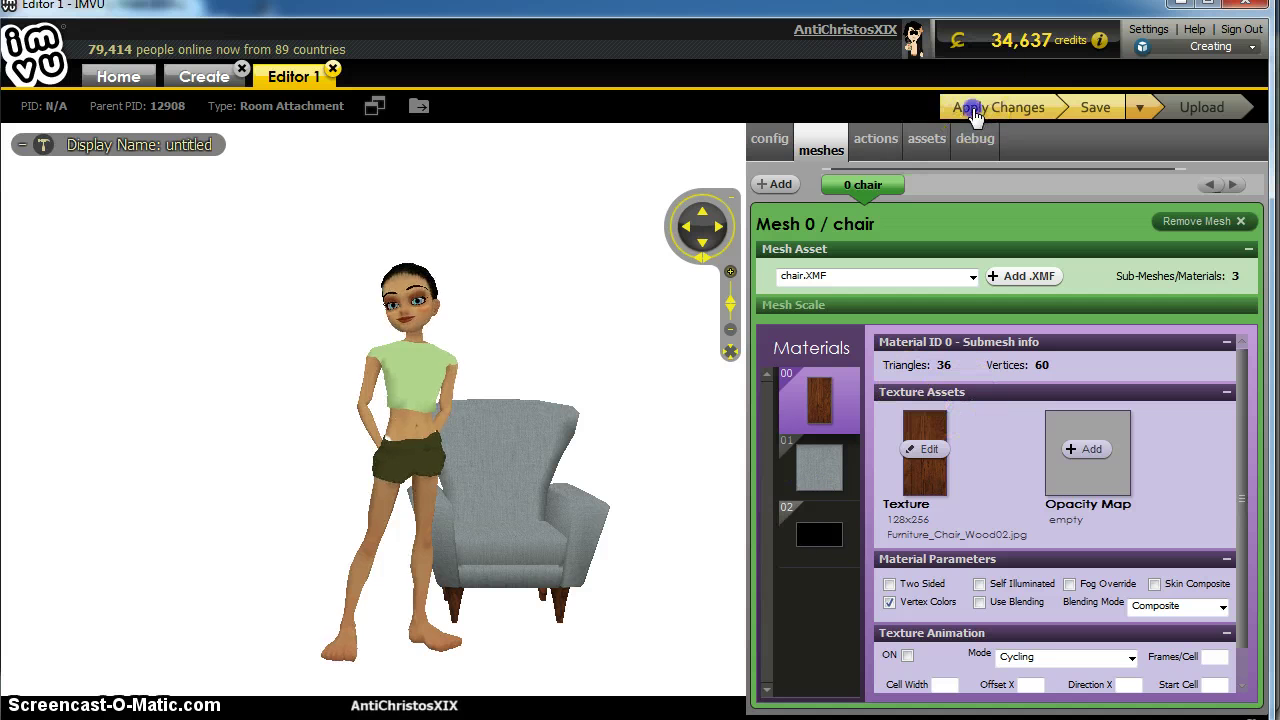
{"action": "scroll", "coordinate": [533, 392], "scroll_direction": "down", "scroll_amount": 5}
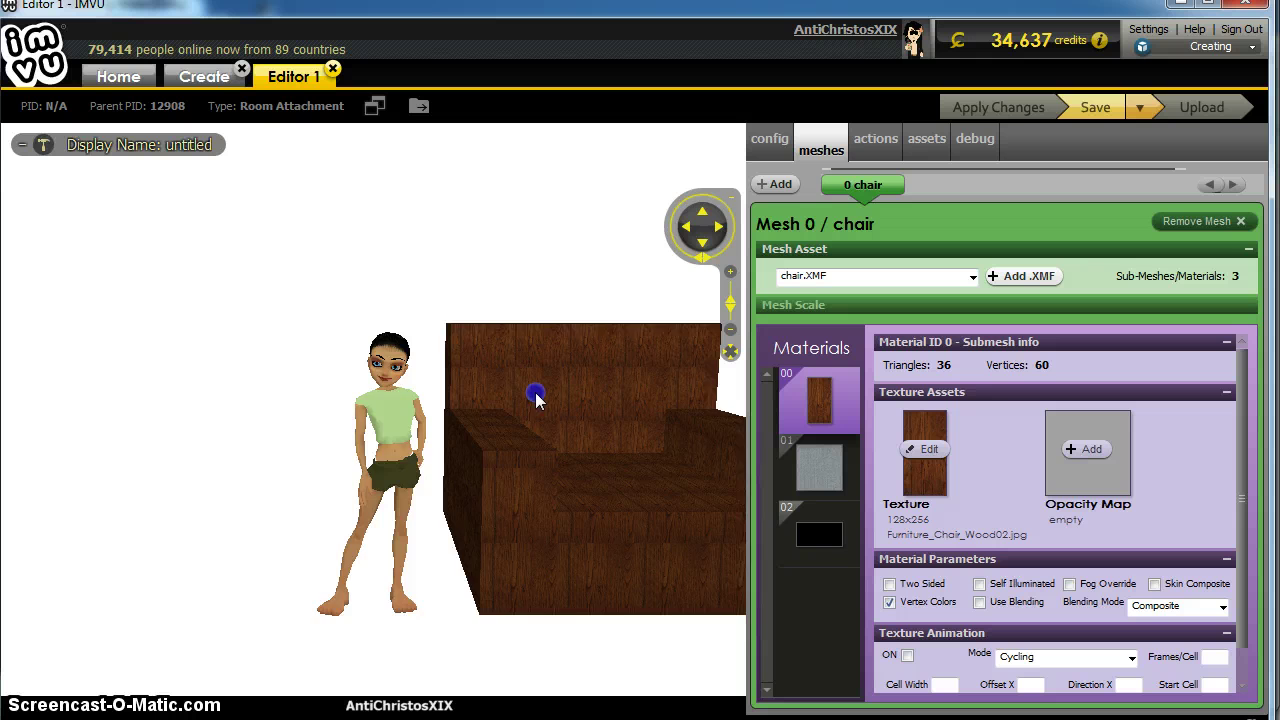
{"action": "left_click_drag", "start_coordinate": [509, 420], "coordinate": [667, 385]}
{"action": "scroll", "coordinate": [329, 400], "scroll_direction": "up", "scroll_amount": 3}
{"action": "scroll", "coordinate": [546, 400], "scroll_direction": "up", "scroll_amount": 3}
{"action": "scroll", "coordinate": [609, 414], "scroll_direction": "down", "scroll_amount": 4}
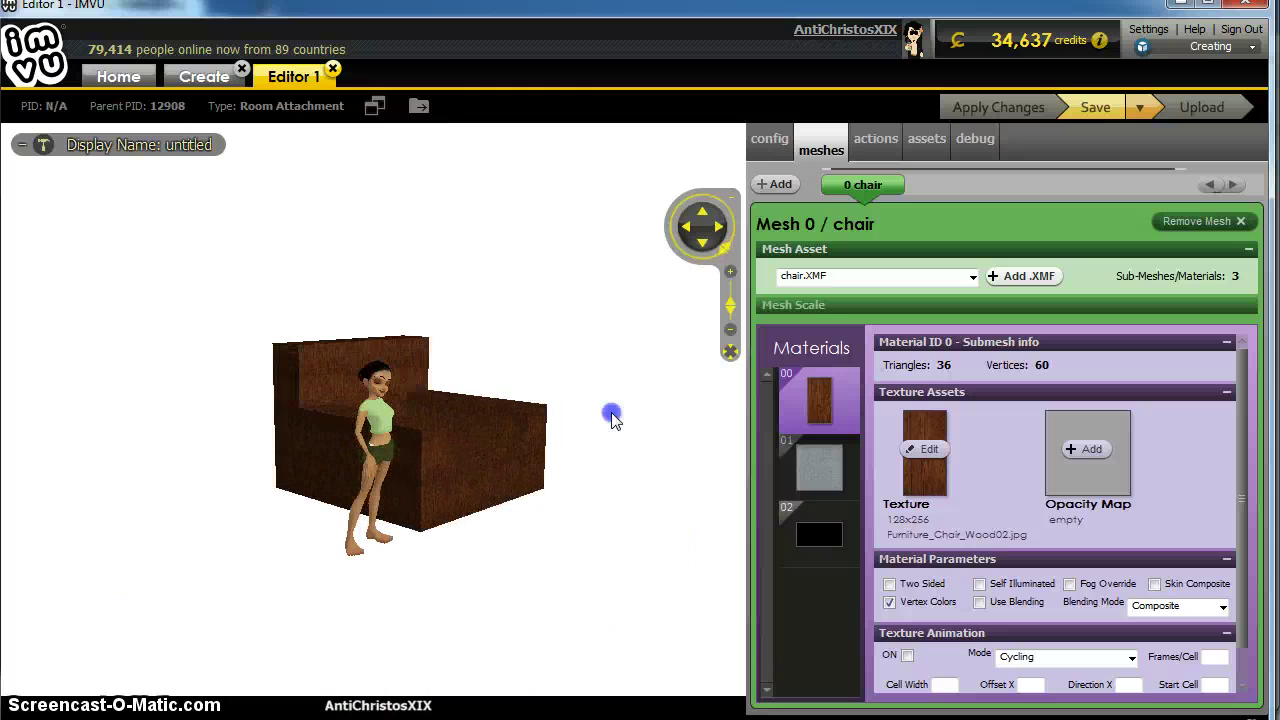
{"action": "left_click_drag", "start_coordinate": [609, 414], "coordinate": [546, 404]}
{"action": "scroll", "coordinate": [527, 405], "scroll_direction": "up", "scroll_amount": 2}
{"action": "scroll", "coordinate": [525, 405], "scroll_direction": "down", "scroll_amount": 3}
{"action": "scroll", "coordinate": [305, 413], "scroll_direction": "up", "scroll_amount": 3}
{"action": "scroll", "coordinate": [369, 423], "scroll_direction": "up", "scroll_amount": 1}
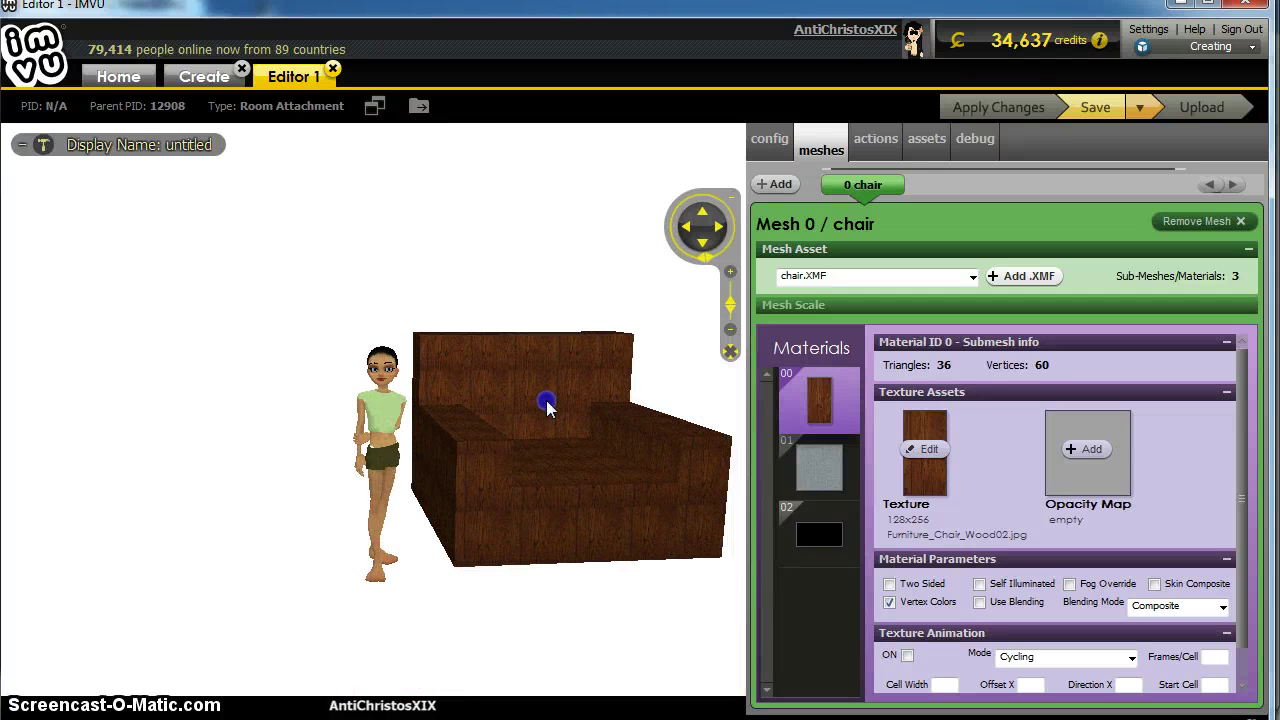